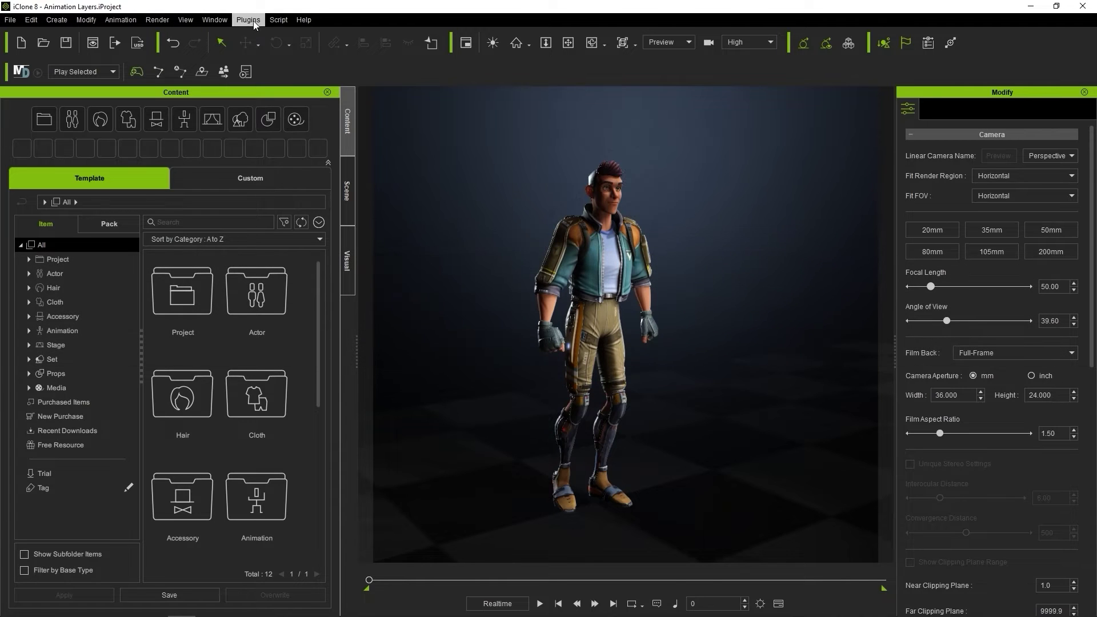
Browse the File menu, then open Project Settings from Edit and enlarge its panel
click(11, 20)
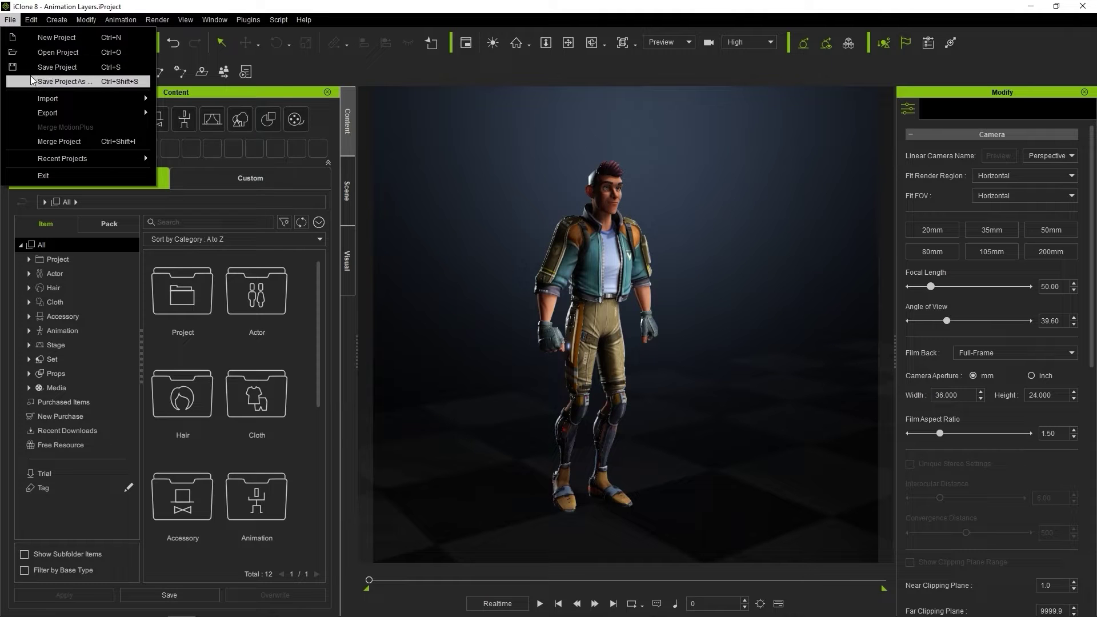
click(21, 25)
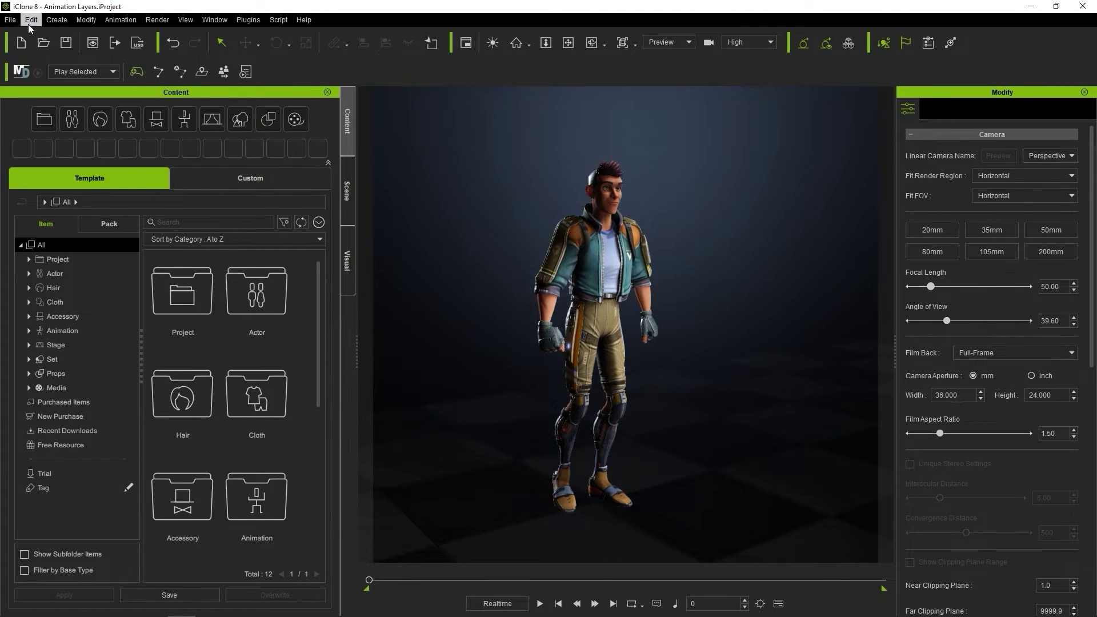
click(30, 21)
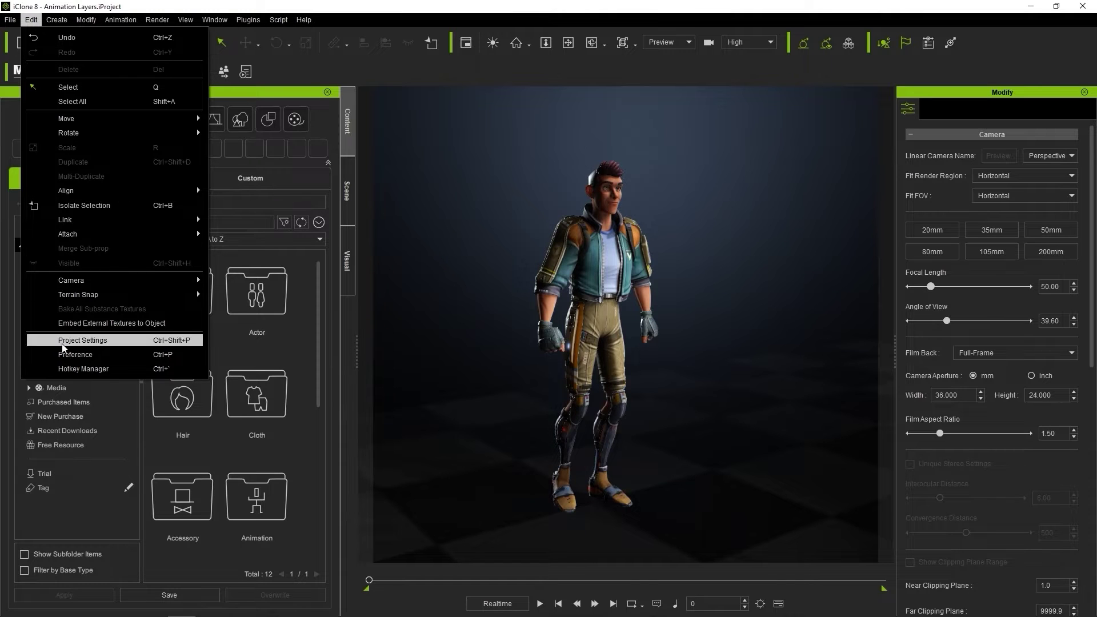
click(116, 342)
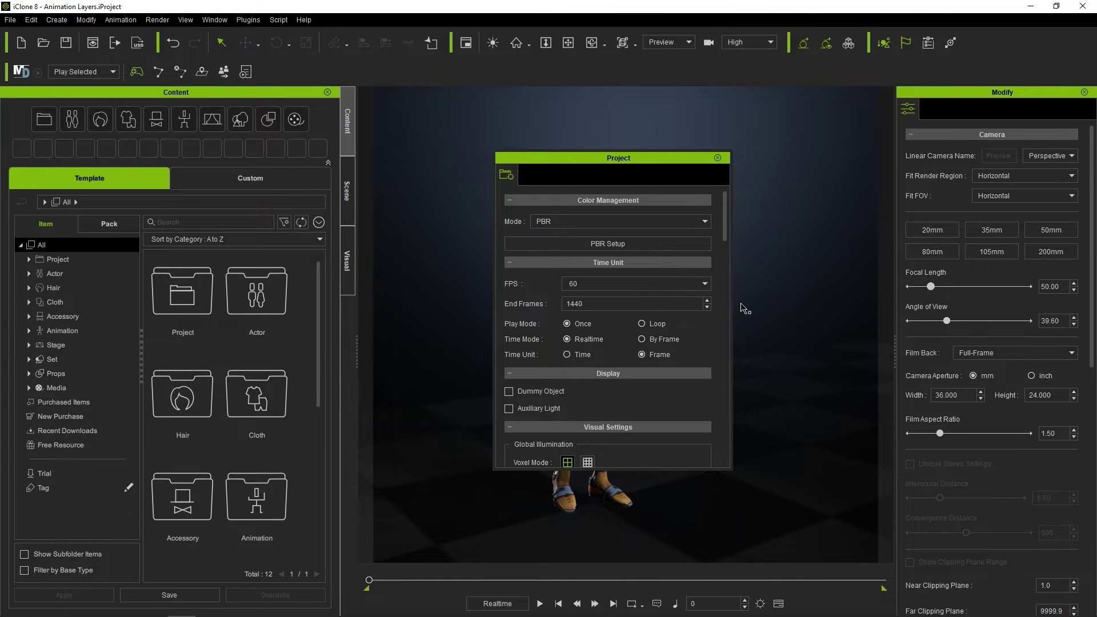
drag(731, 306, 790, 314)
drag(689, 469, 689, 532)
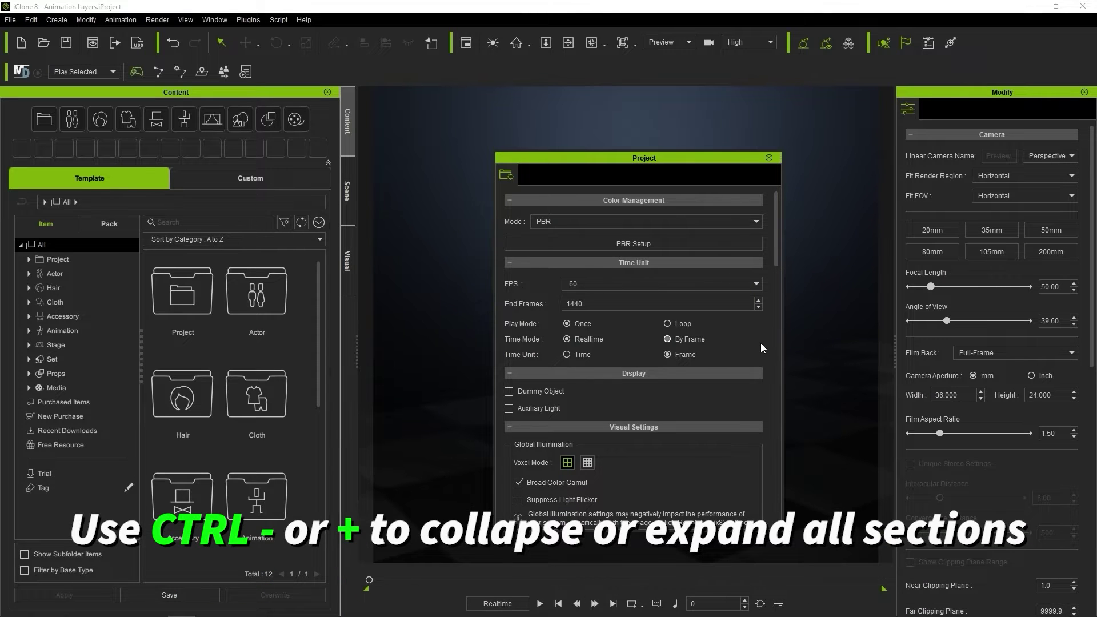
Collapse and re-expand all Project Settings sections, scroll through them, and close the panel
key(ctrl+minus)
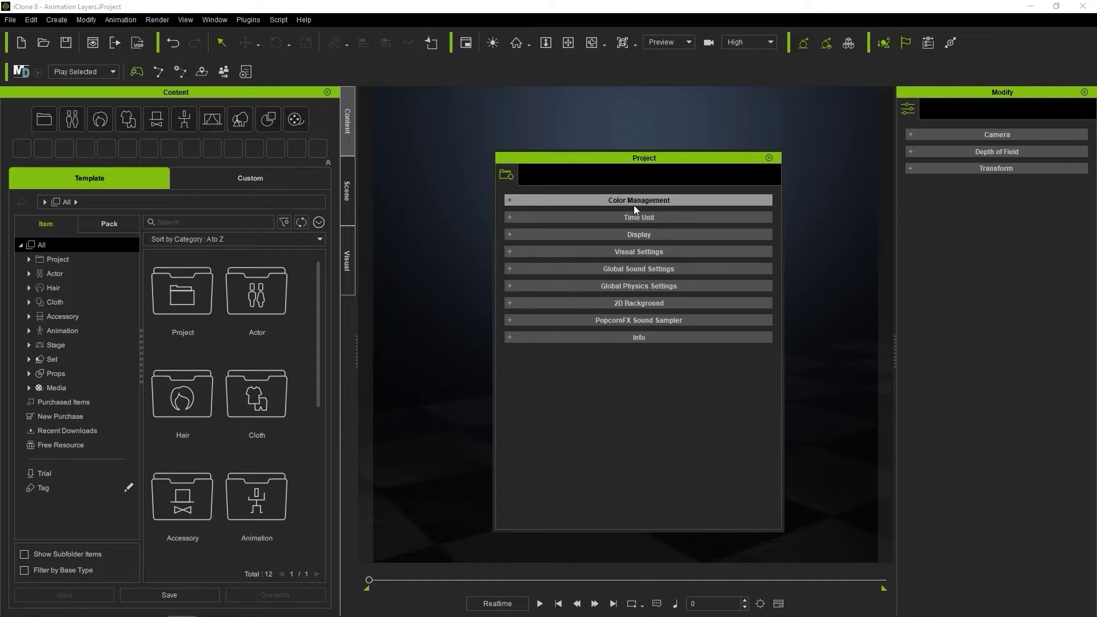
key(ctrl+plus)
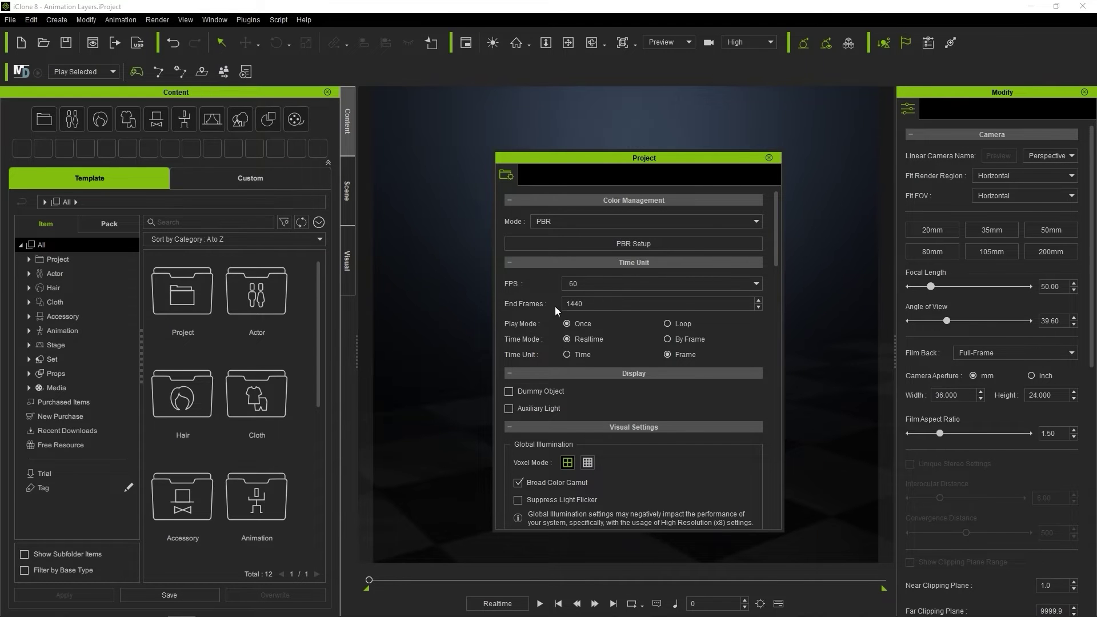
drag(776, 252, 768, 380)
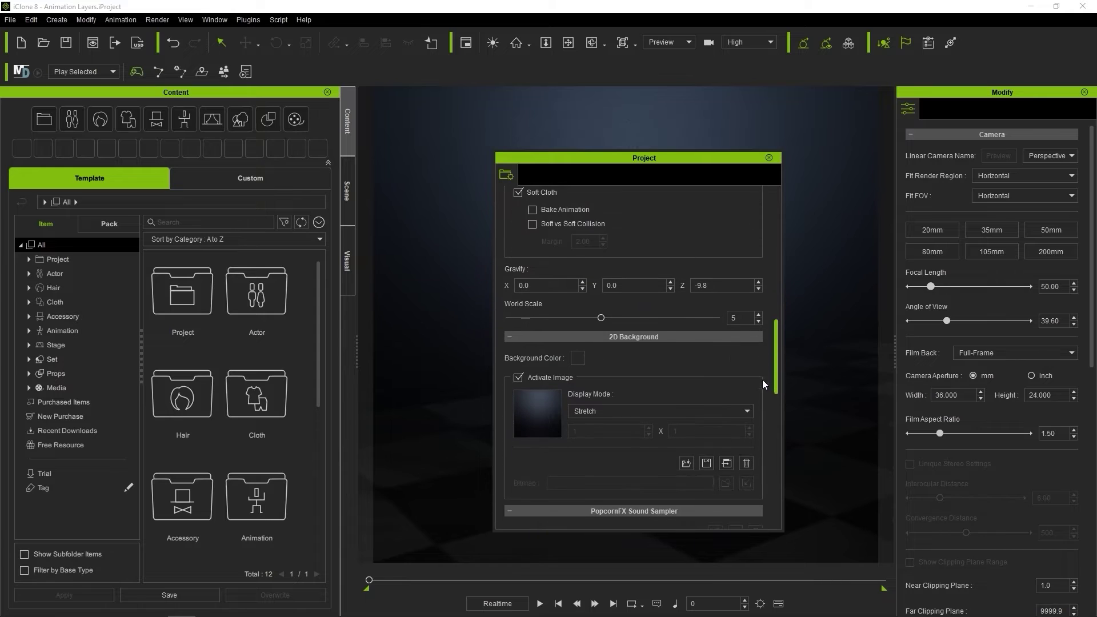
drag(775, 343, 774, 426)
click(769, 158)
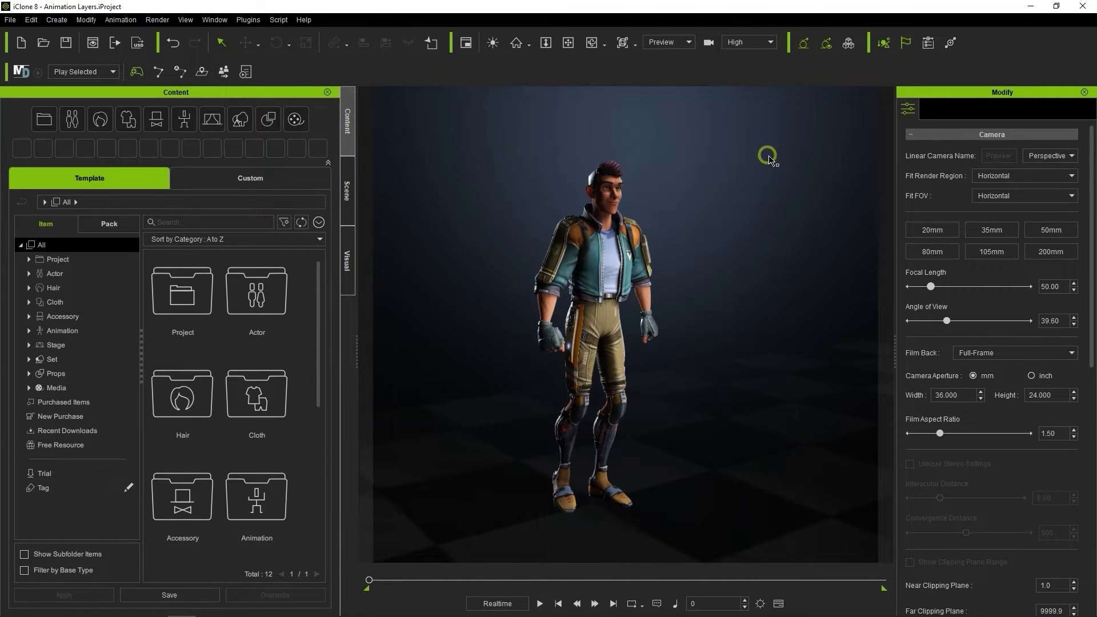
Open Preferences, enlarge the panel, review real-time render quality keeping High, then close it
click(31, 20)
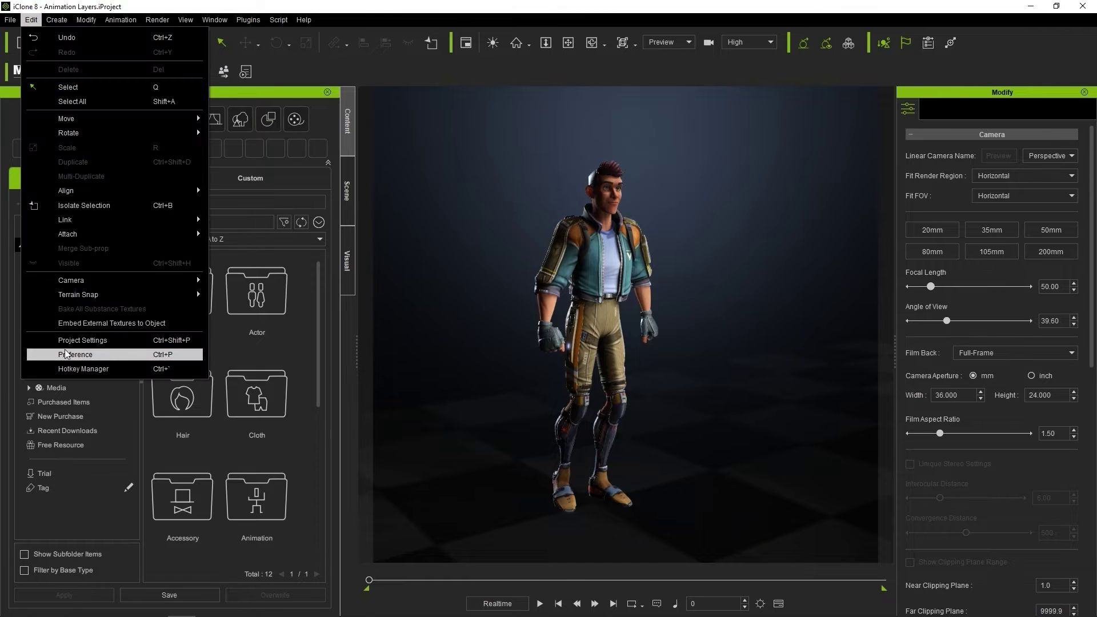
click(88, 357)
drag(619, 462, 624, 534)
drag(769, 425, 826, 426)
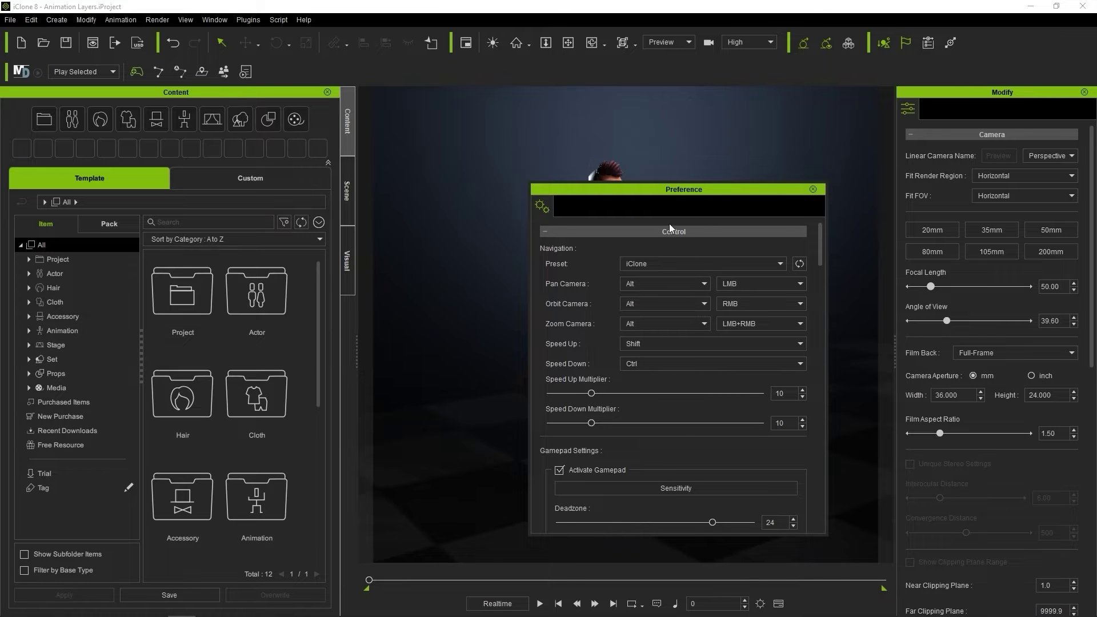
drag(821, 238, 822, 390)
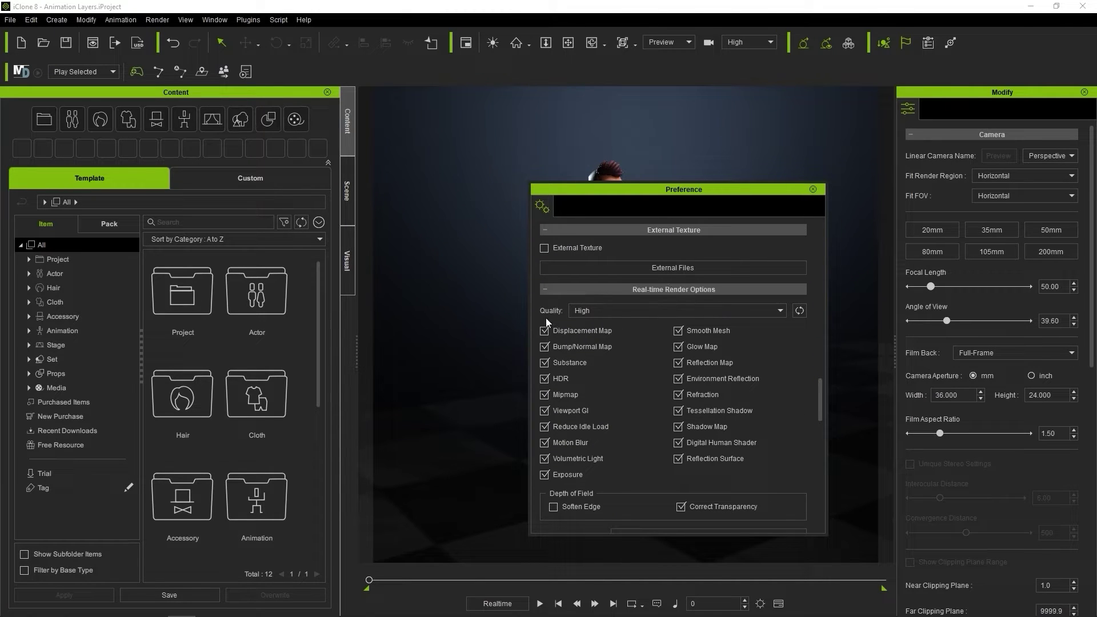
click(781, 310)
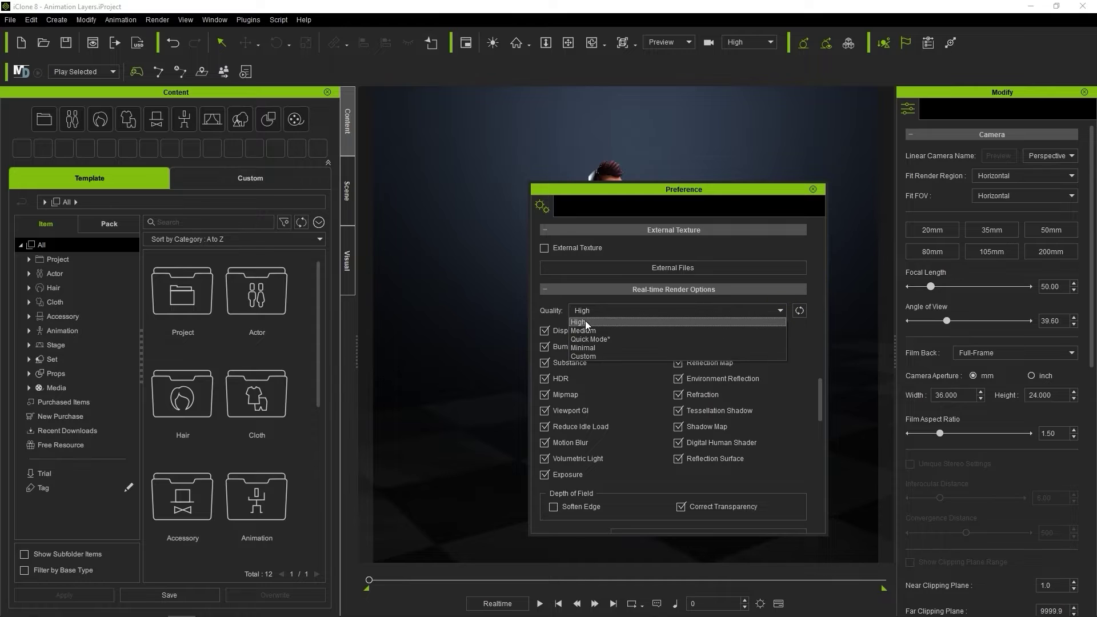
click(554, 311)
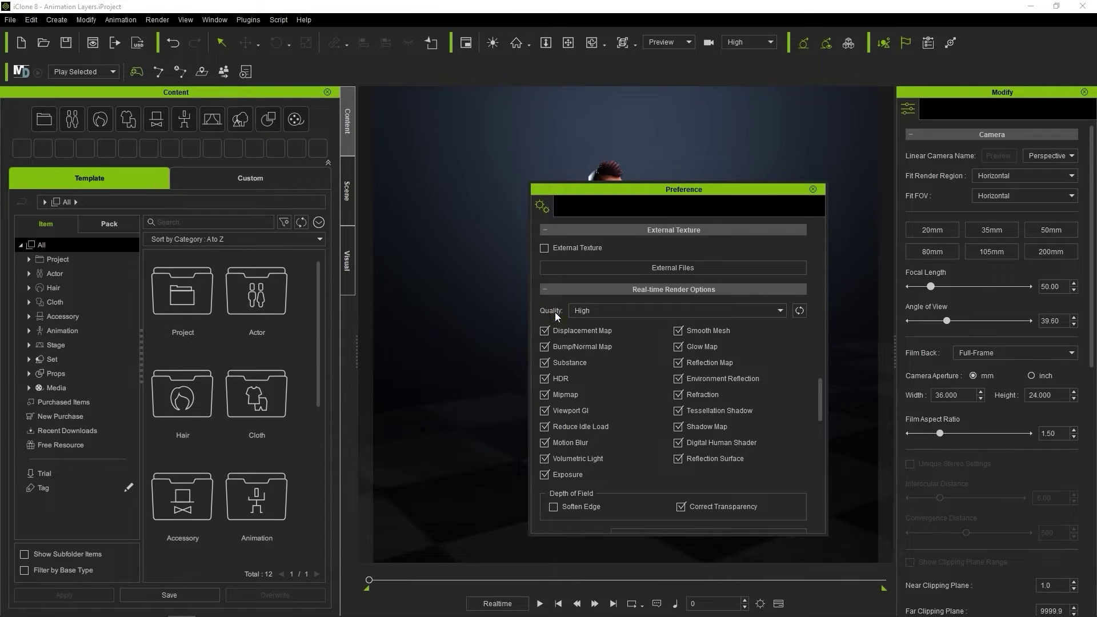
click(812, 190)
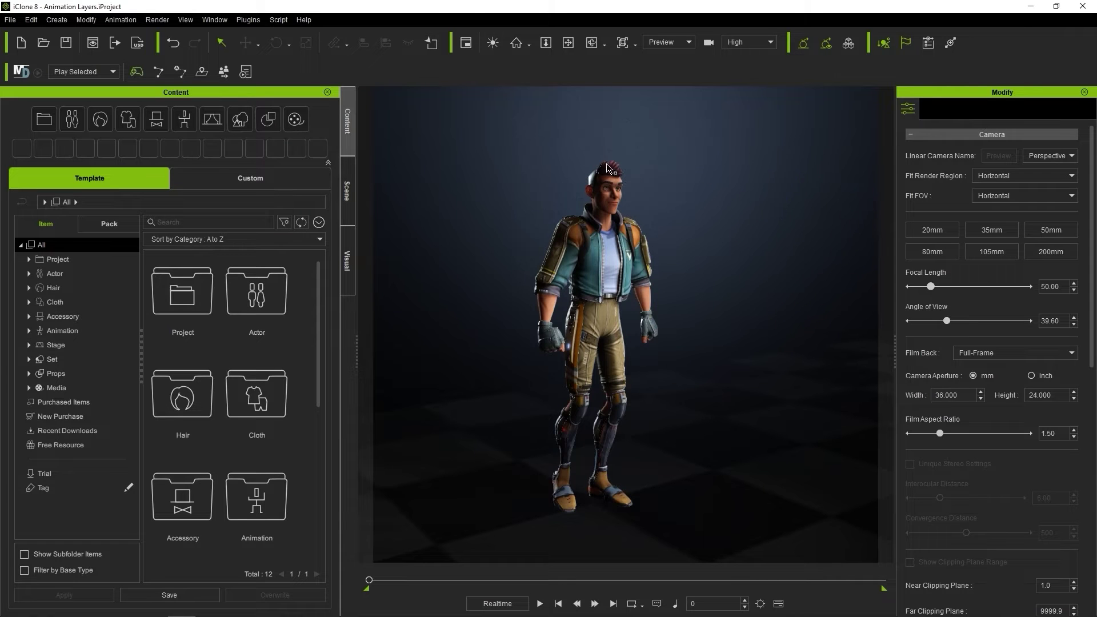
Look through the Create menu and its submenus without adding anything
click(59, 22)
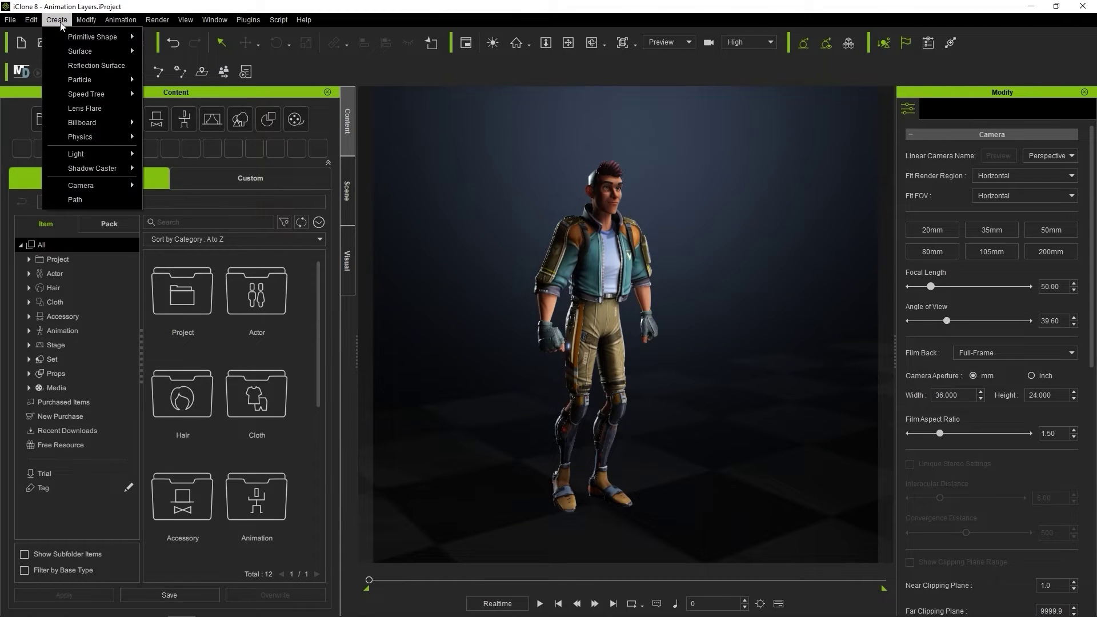
mouse_move(108, 37)
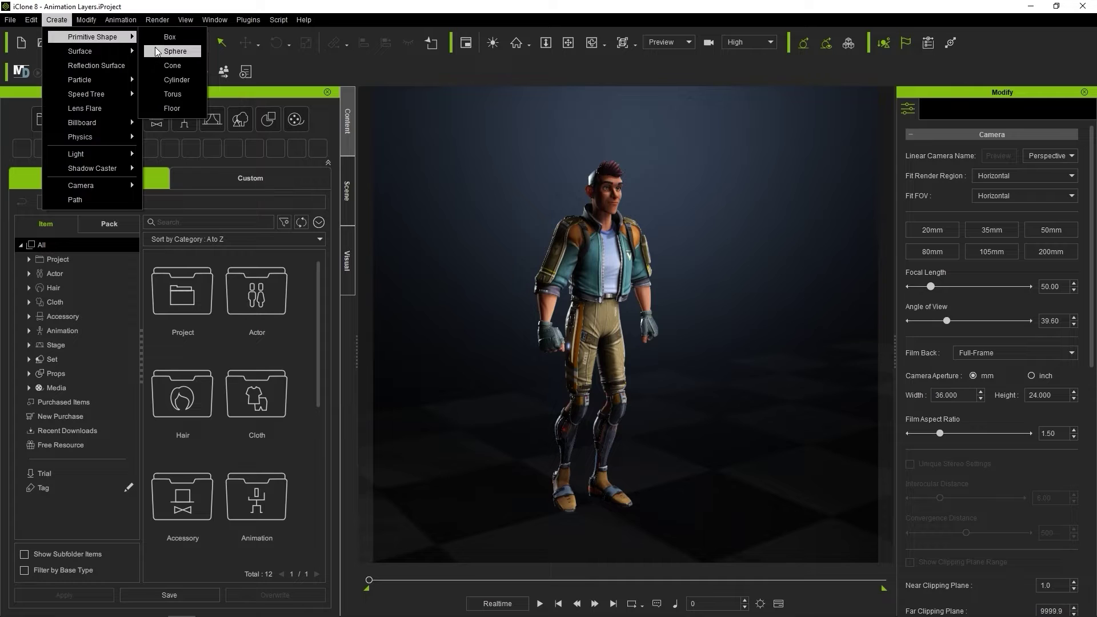
mouse_move(104, 82)
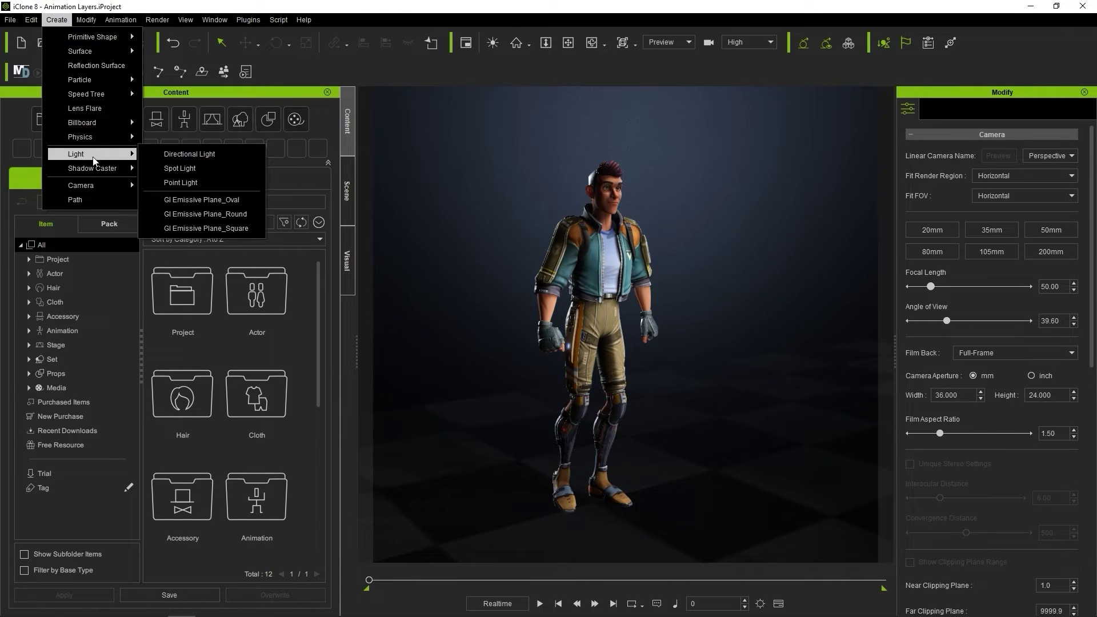
mouse_move(95, 193)
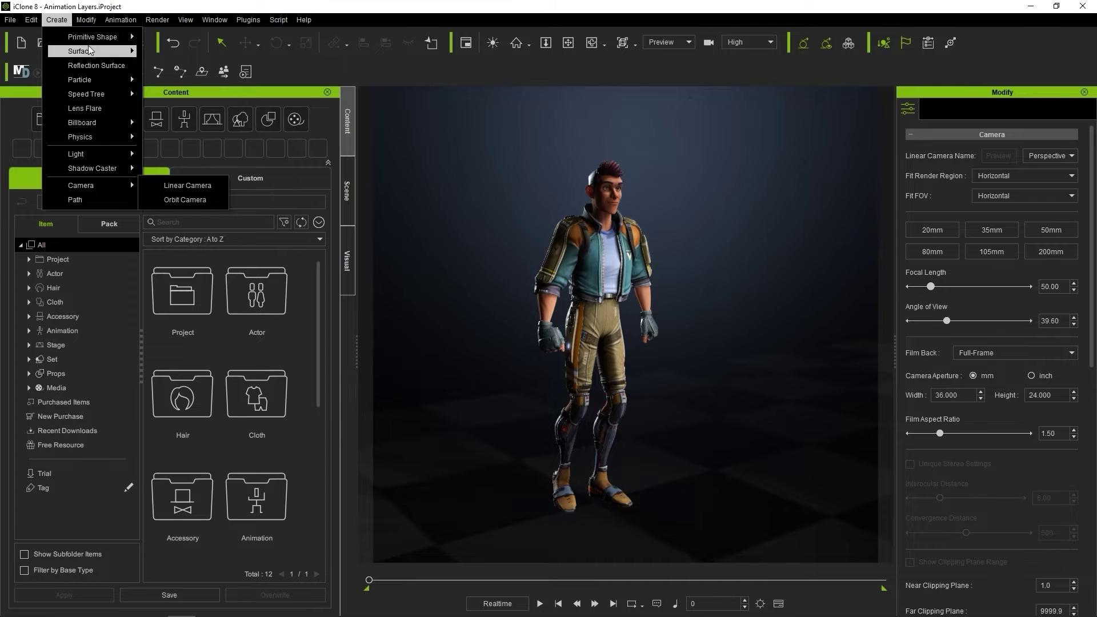
click(64, 20)
Look through the Modify and Animation menus without running any command
click(86, 21)
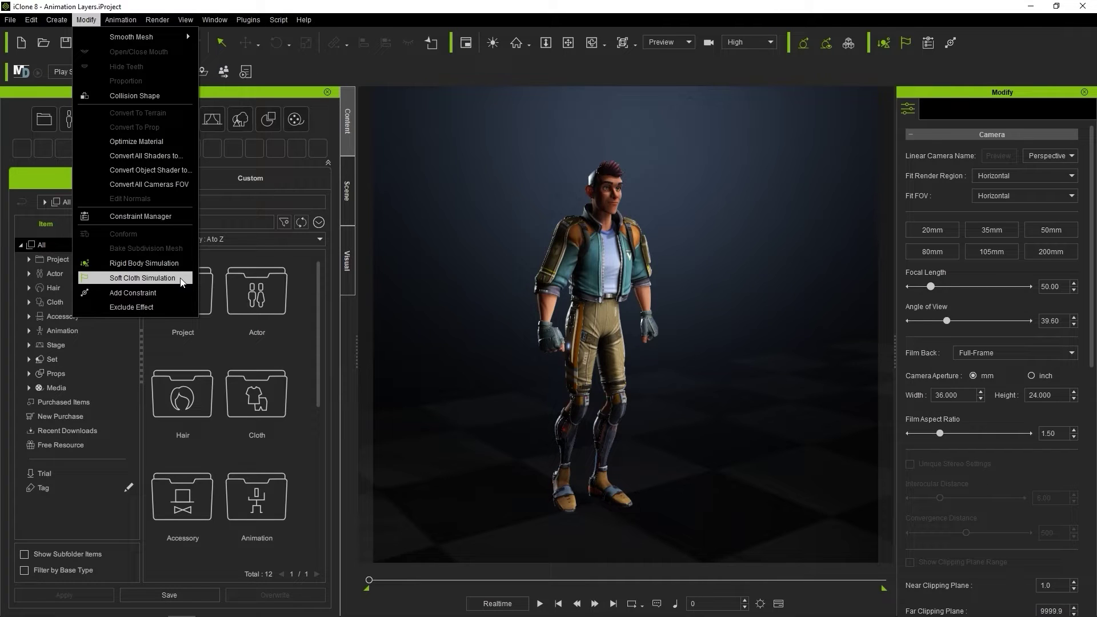
click(87, 21)
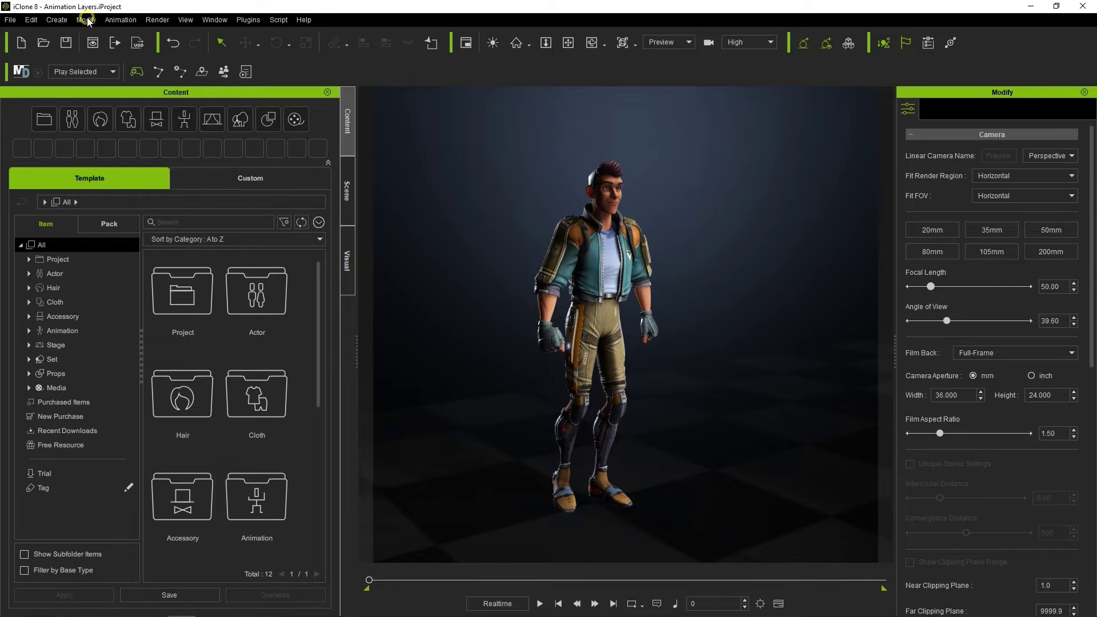
click(120, 20)
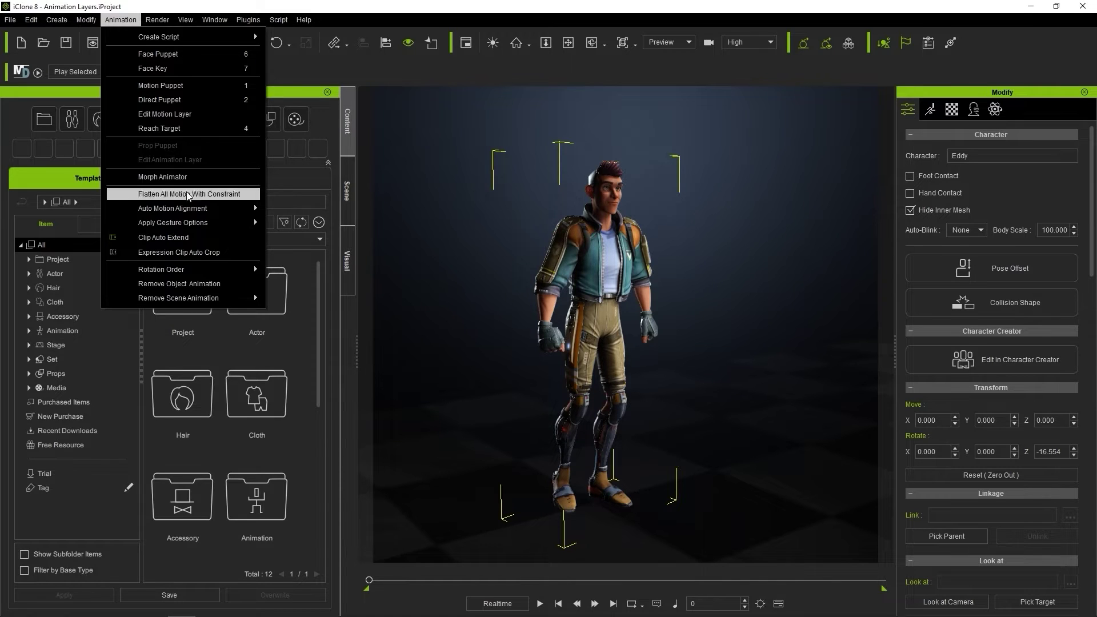
click(136, 22)
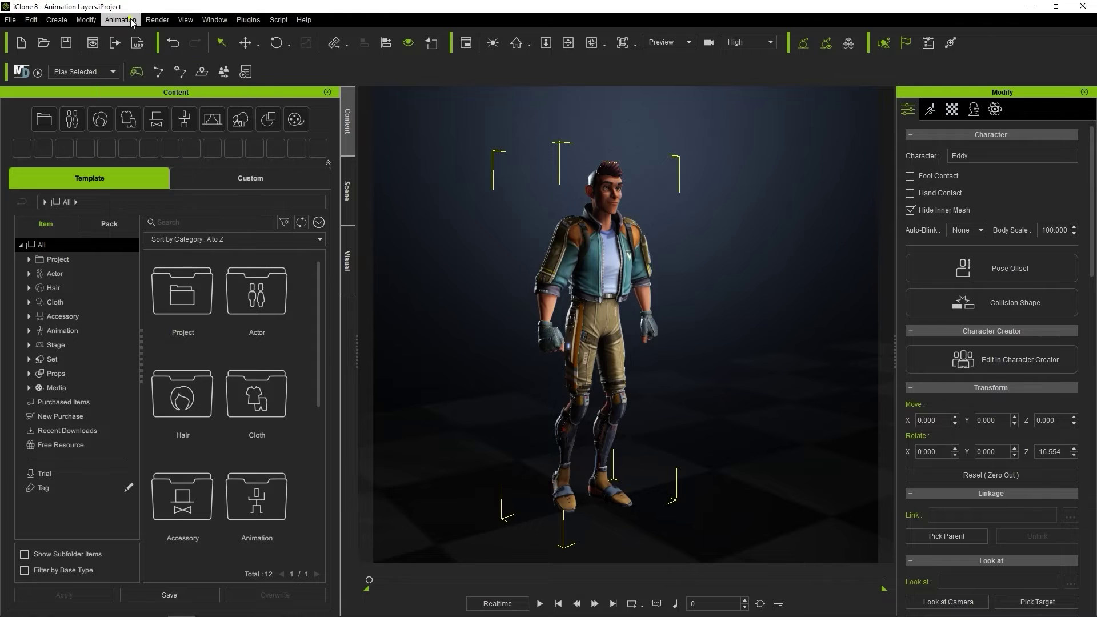
Look through the Render and View menus without rendering or changing the view
click(158, 21)
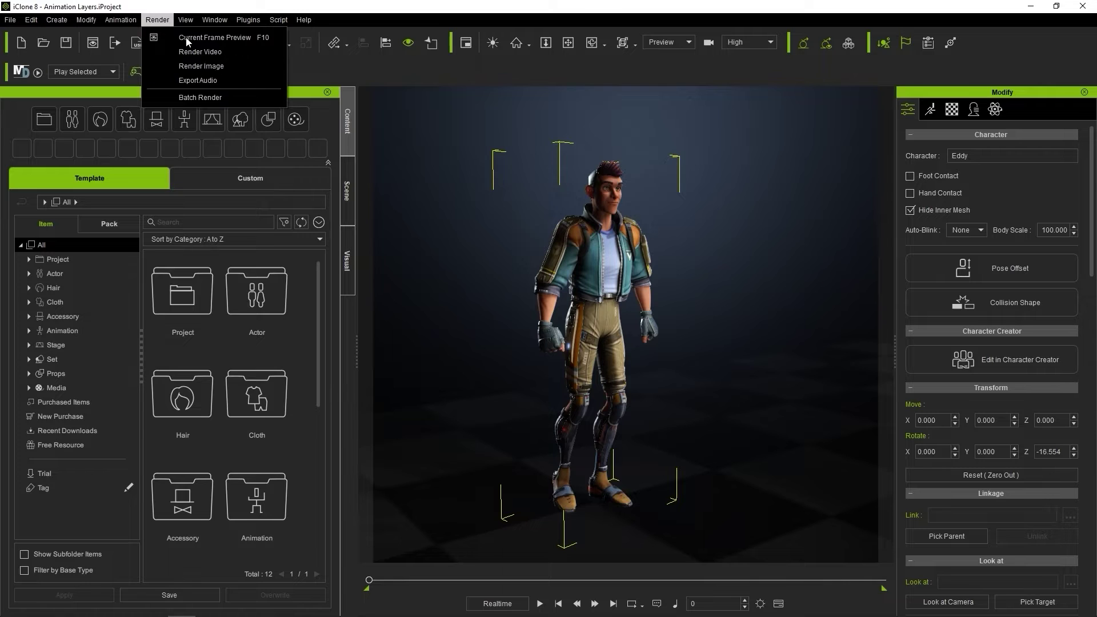
click(174, 20)
click(177, 20)
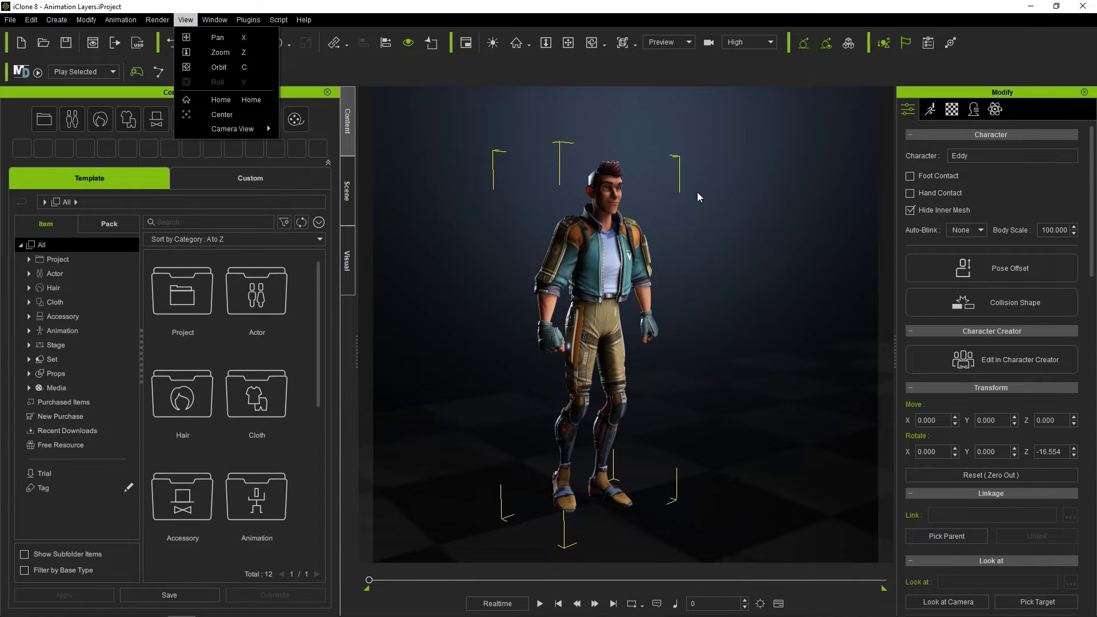
click(192, 22)
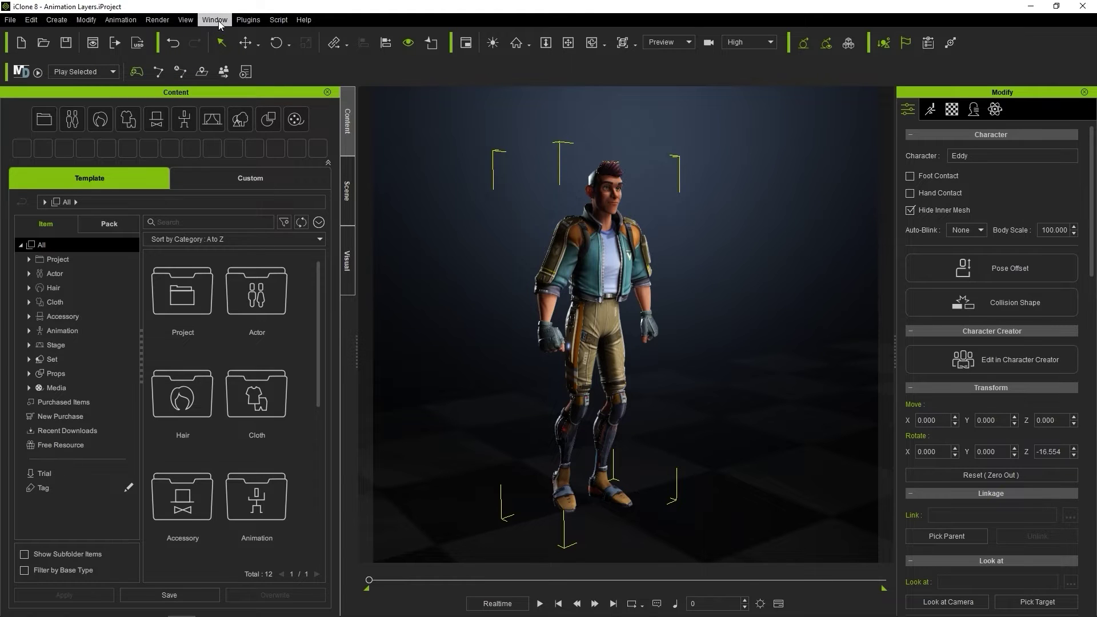
click(219, 20)
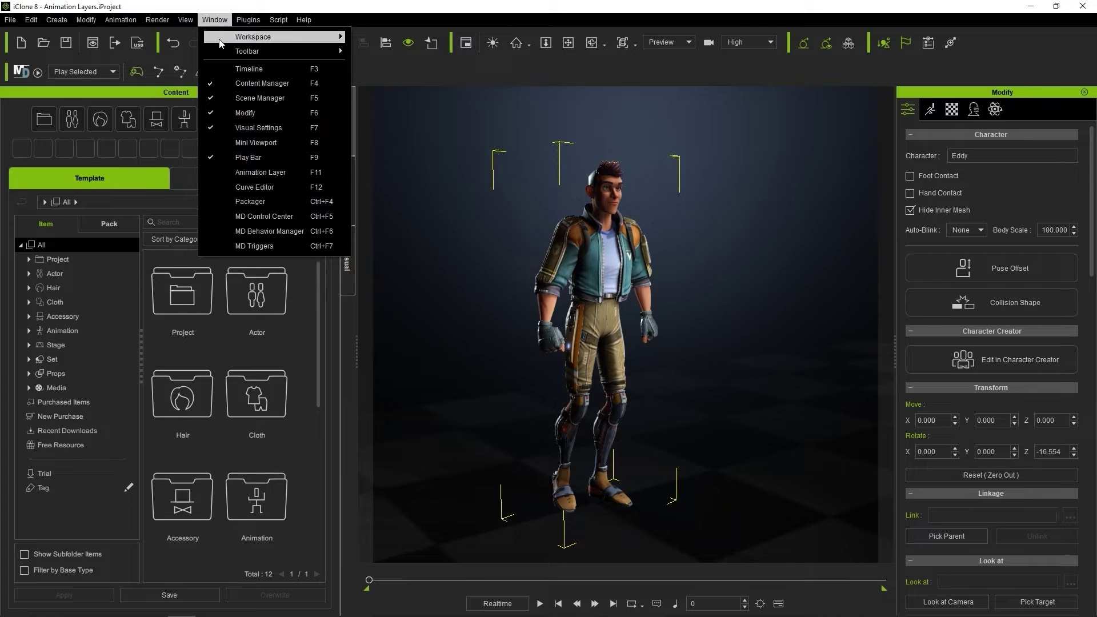
Apply the Animation workspace layout from Window > Workspace
mouse_move(220, 38)
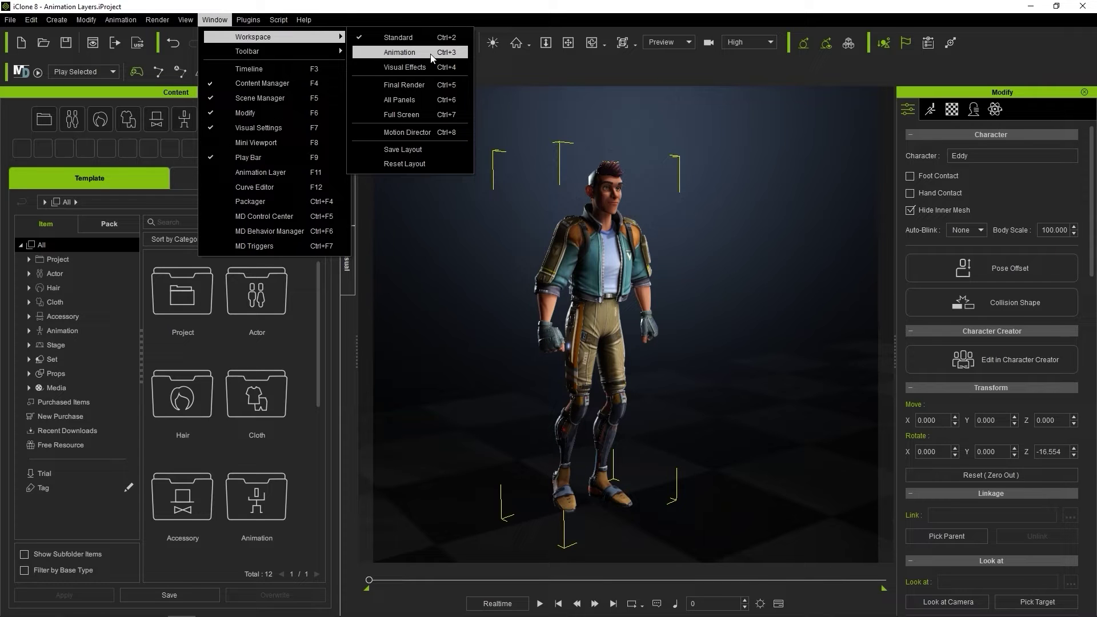
click(399, 52)
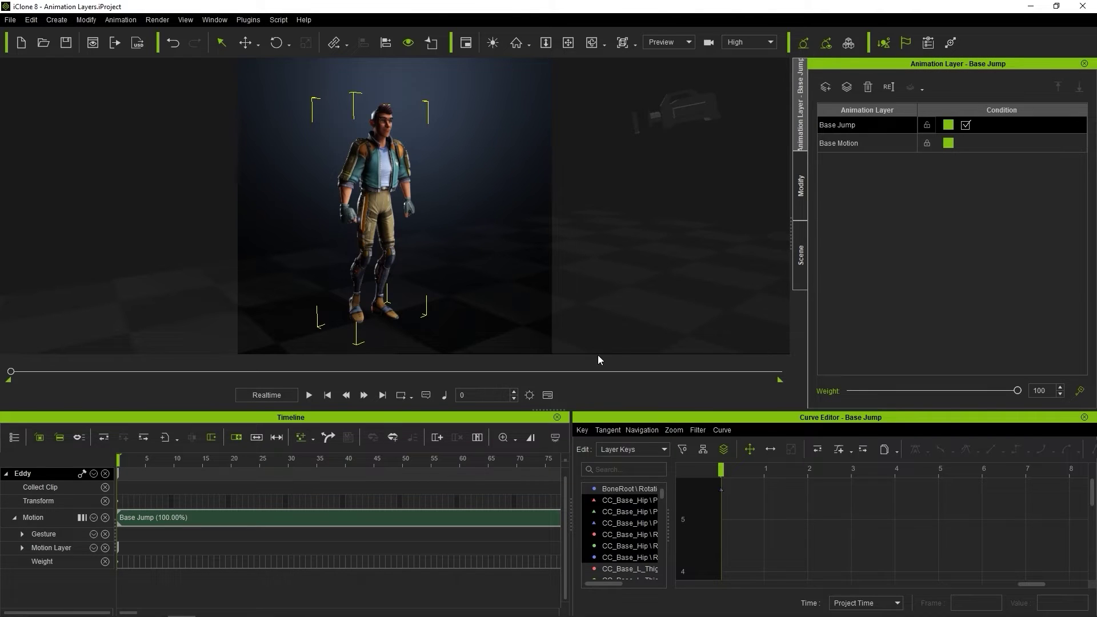
Apply the Final Render workspace layout
click(214, 20)
mouse_move(269, 36)
click(403, 85)
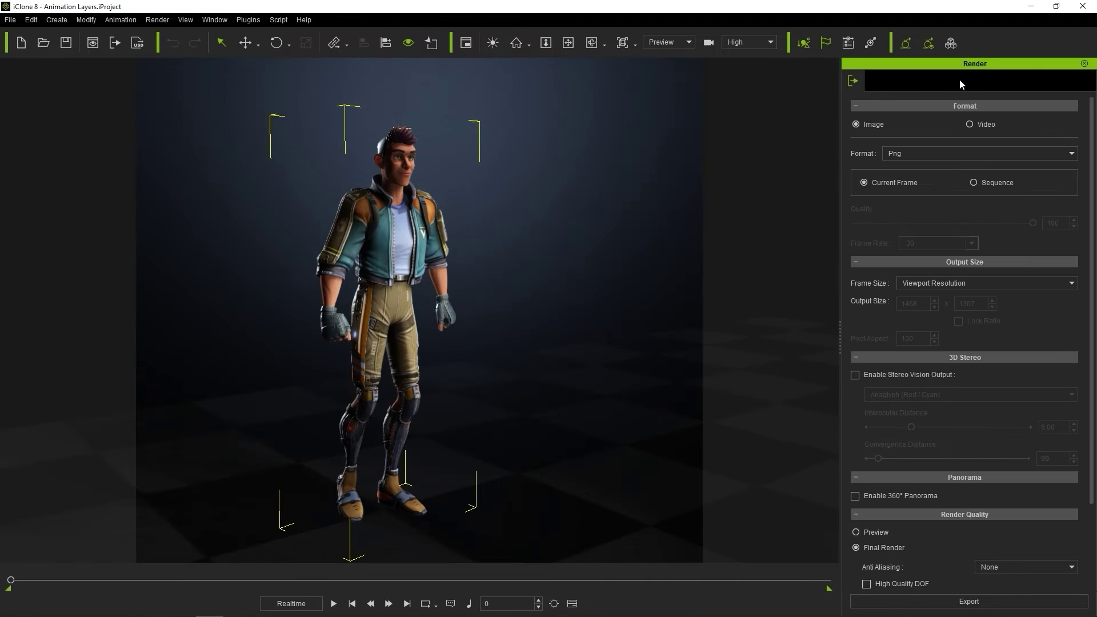
Show the Curve Editor, float and dock it beside the render settings, then close it
click(214, 20)
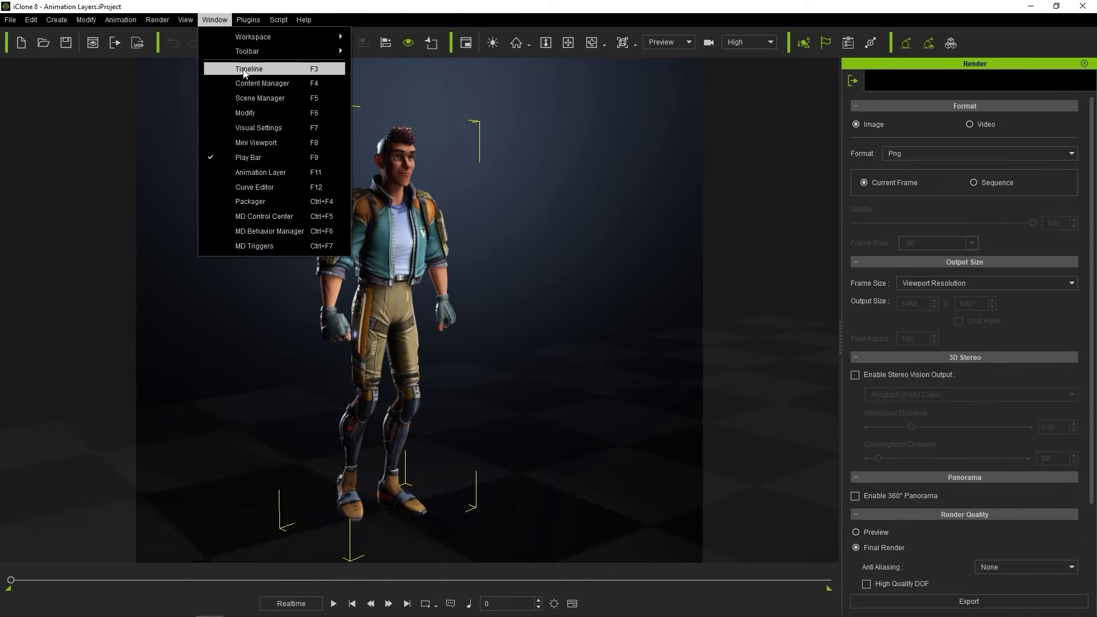
click(264, 188)
drag(581, 423, 598, 317)
drag(514, 317, 958, 280)
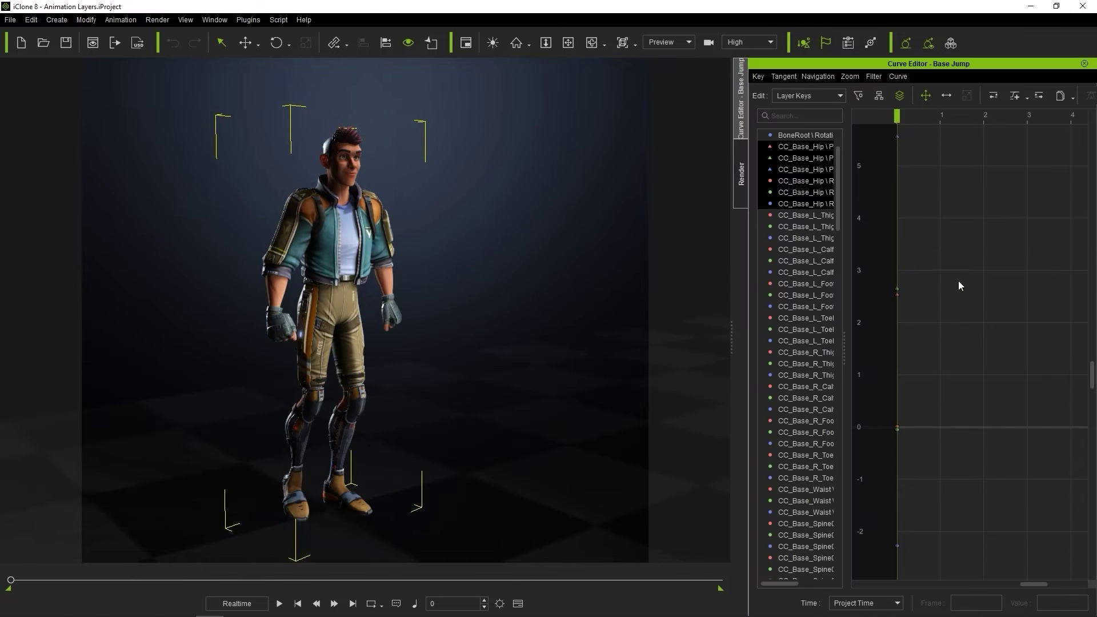
click(741, 172)
drag(740, 123, 745, 223)
click(1084, 63)
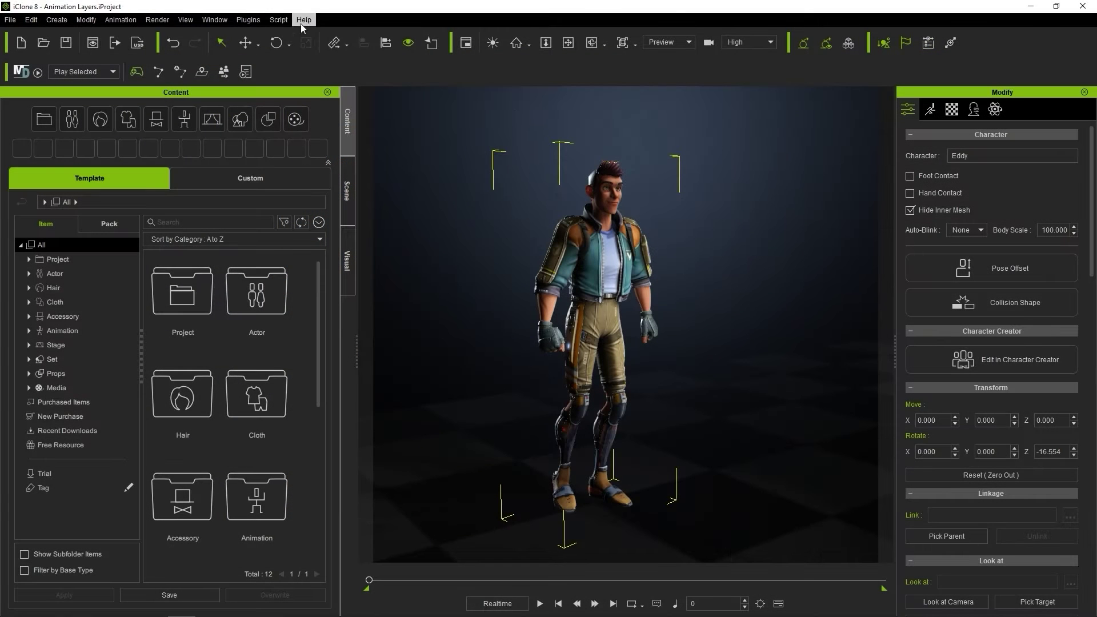
Browse the Plugins and Script menus, then view and close the Help menu resources
click(249, 22)
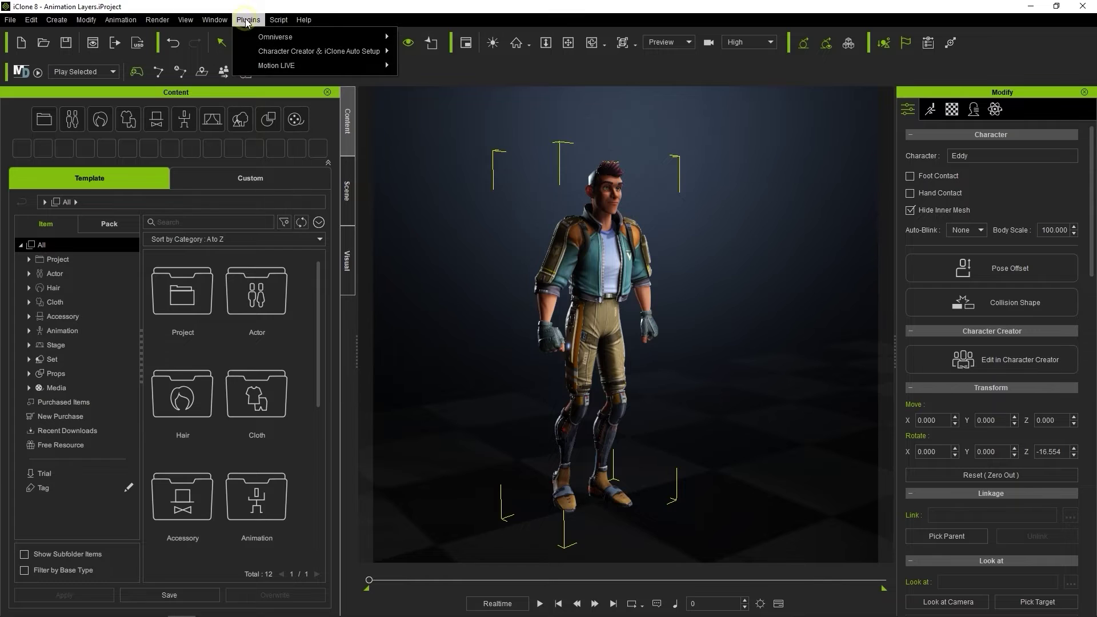
mouse_move(279, 19)
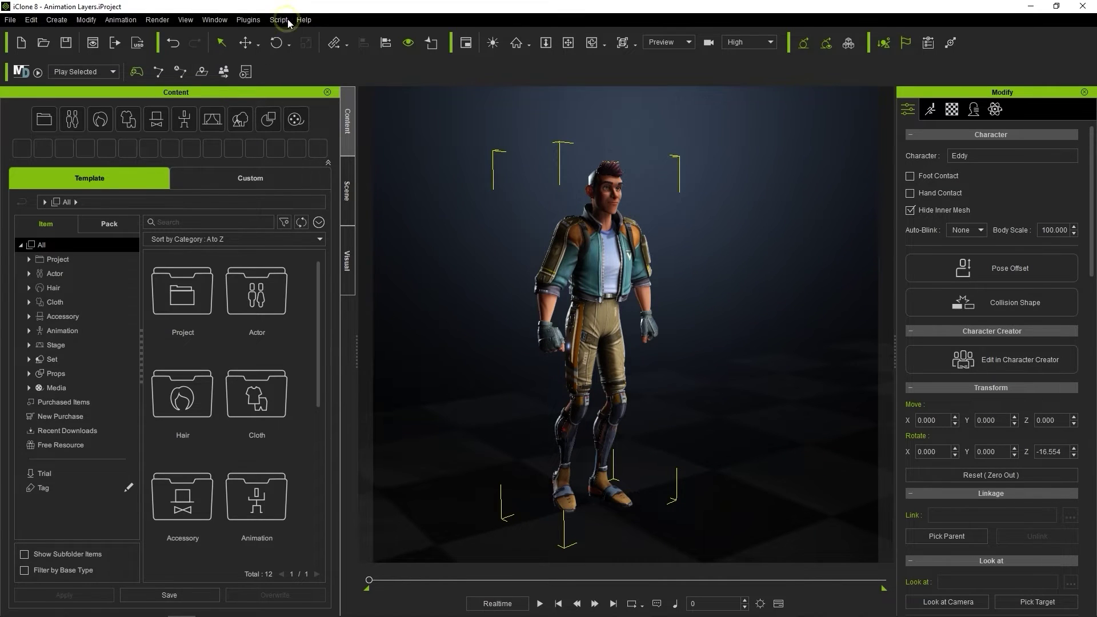
click(304, 19)
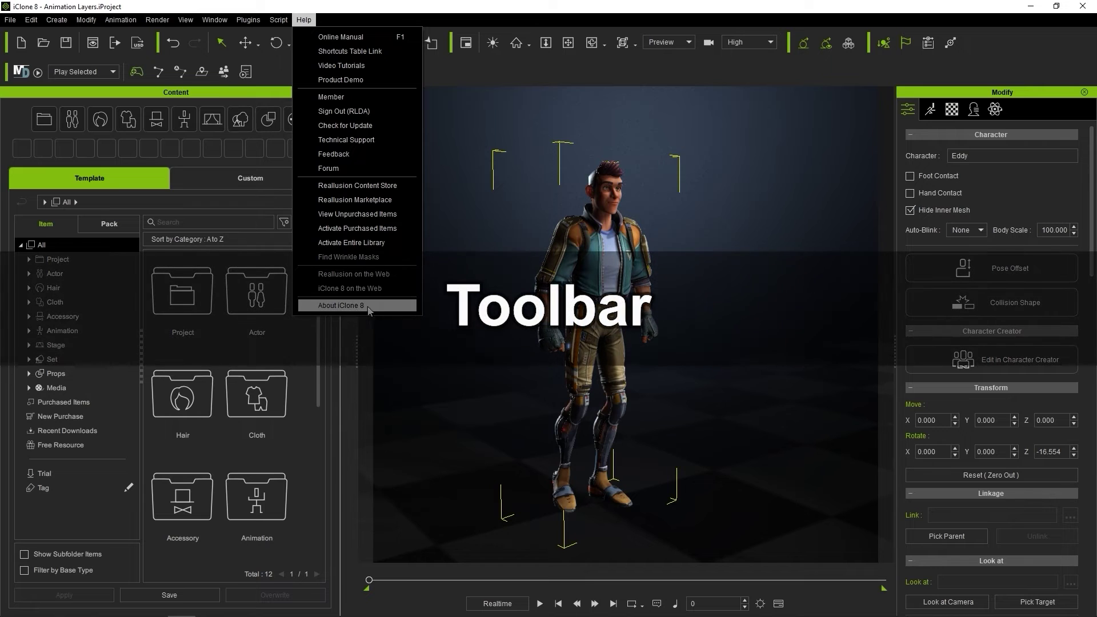
click(308, 18)
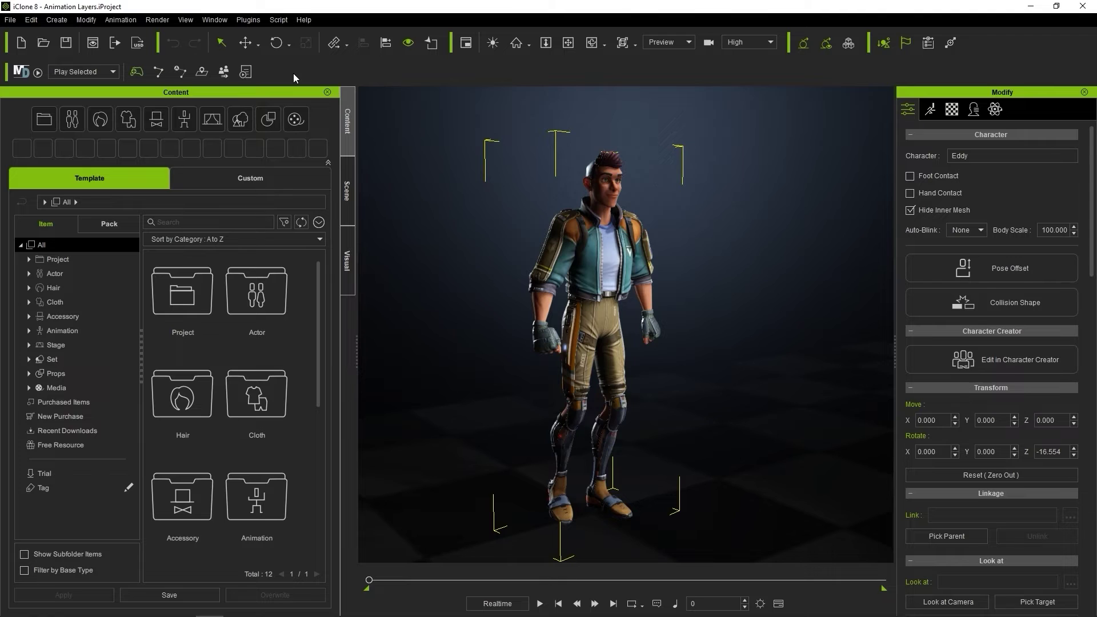
Bring up the Window menu's list of toolbars
click(213, 21)
Hide and re-show the Motion Director toolbar, then dock it at the main toolbar's end
mouse_move(252, 53)
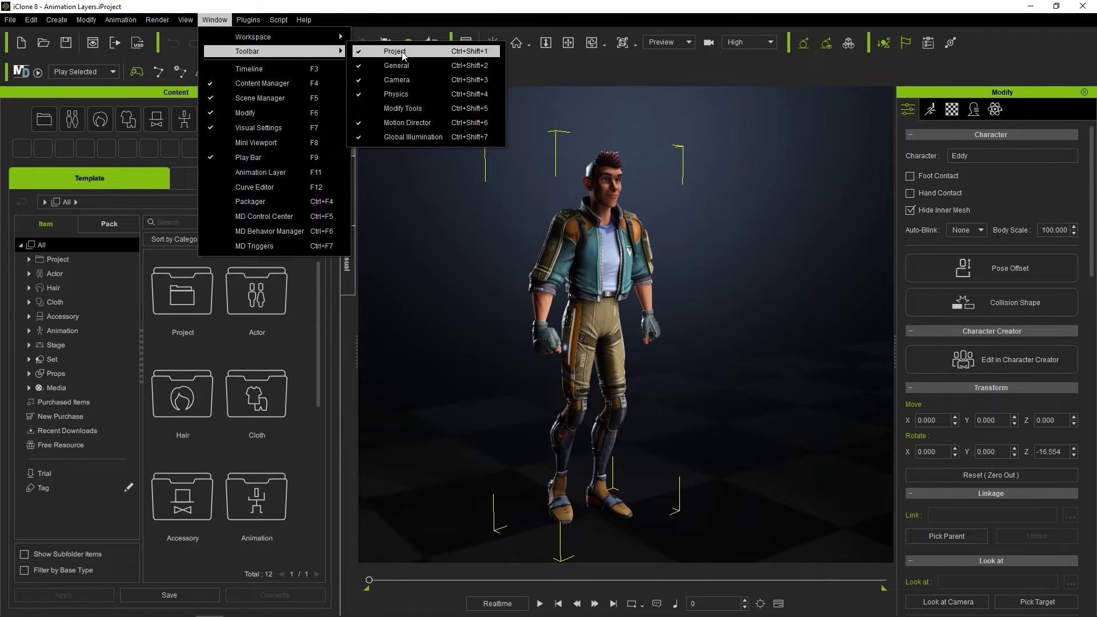
click(433, 123)
click(214, 19)
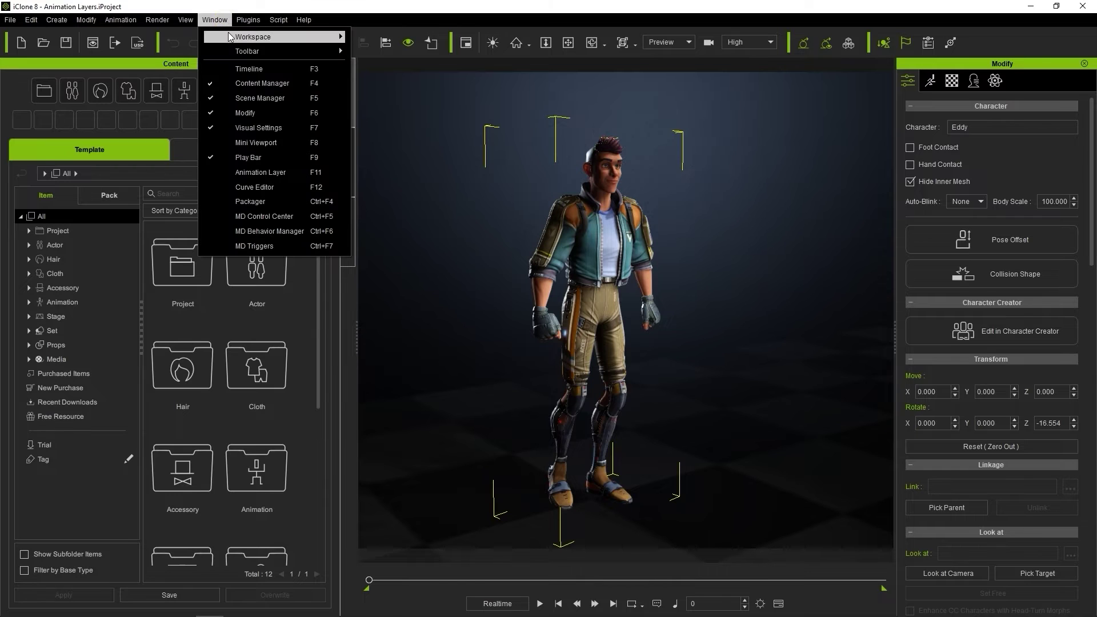
mouse_move(230, 51)
click(403, 123)
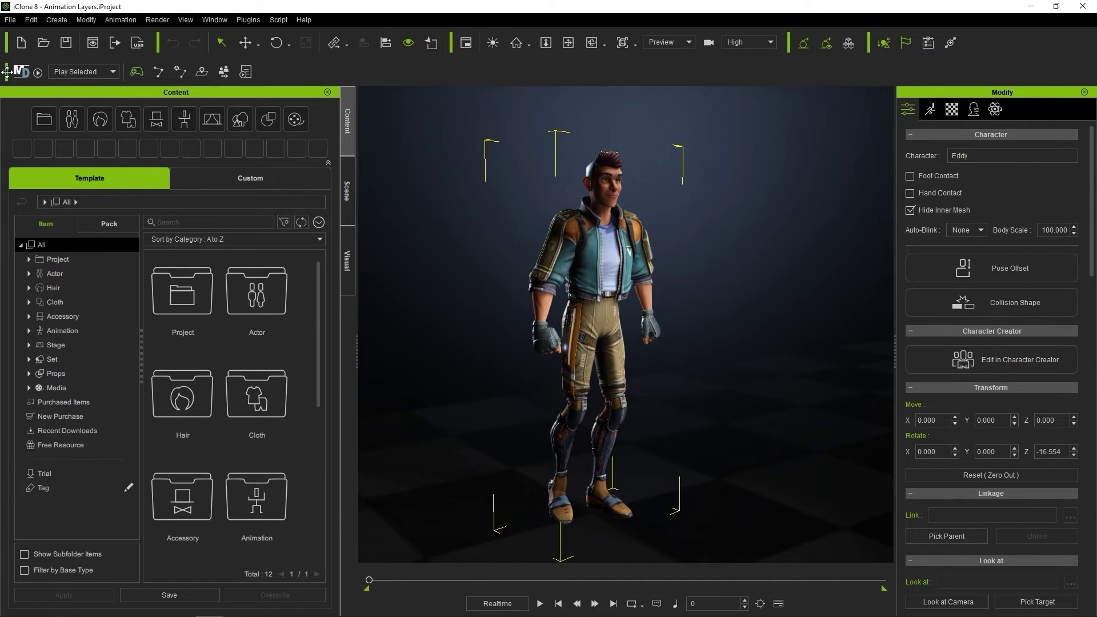
drag(149, 56, 980, 44)
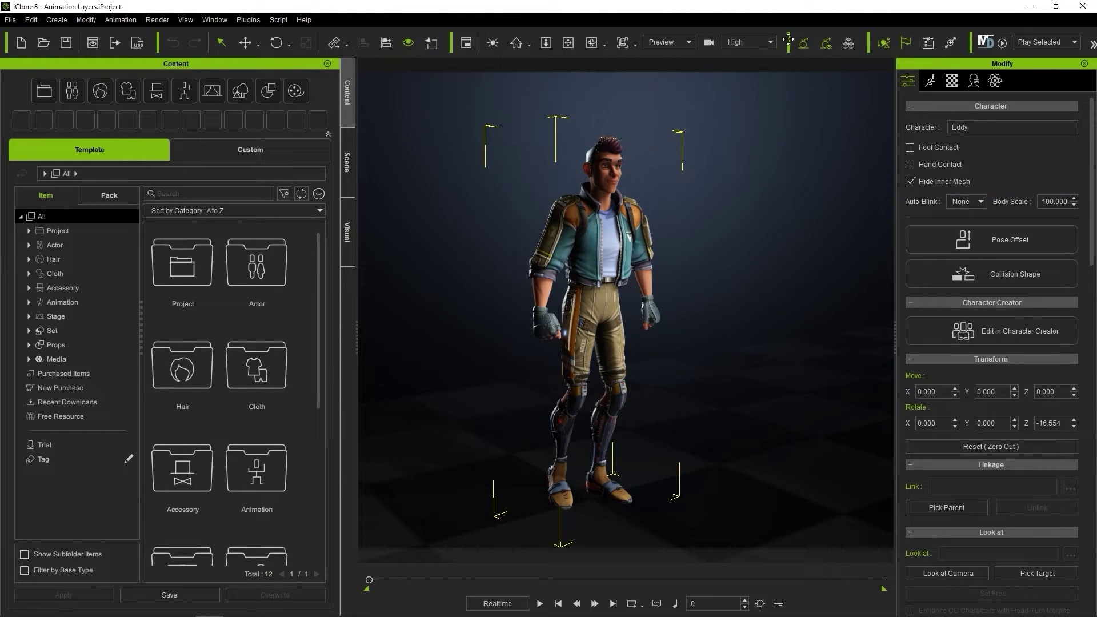
mouse_move(789, 43)
mouse_down()
mouse_move(771, 44)
mouse_move(794, 45)
mouse_move(787, 56)
mouse_up()
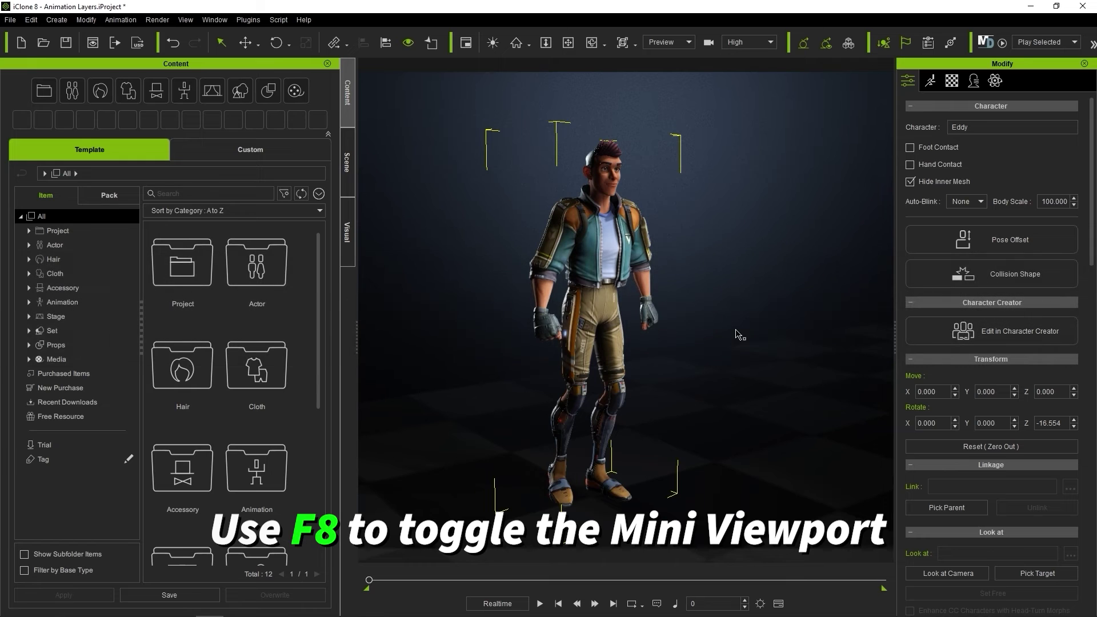
click(466, 43)
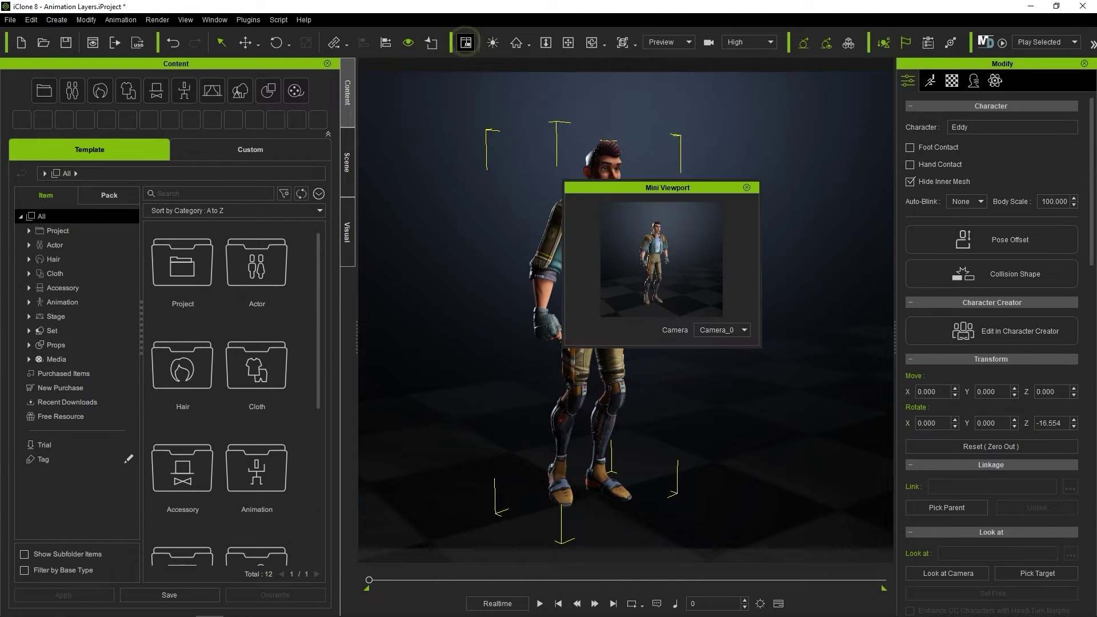
drag(667, 184, 975, 92)
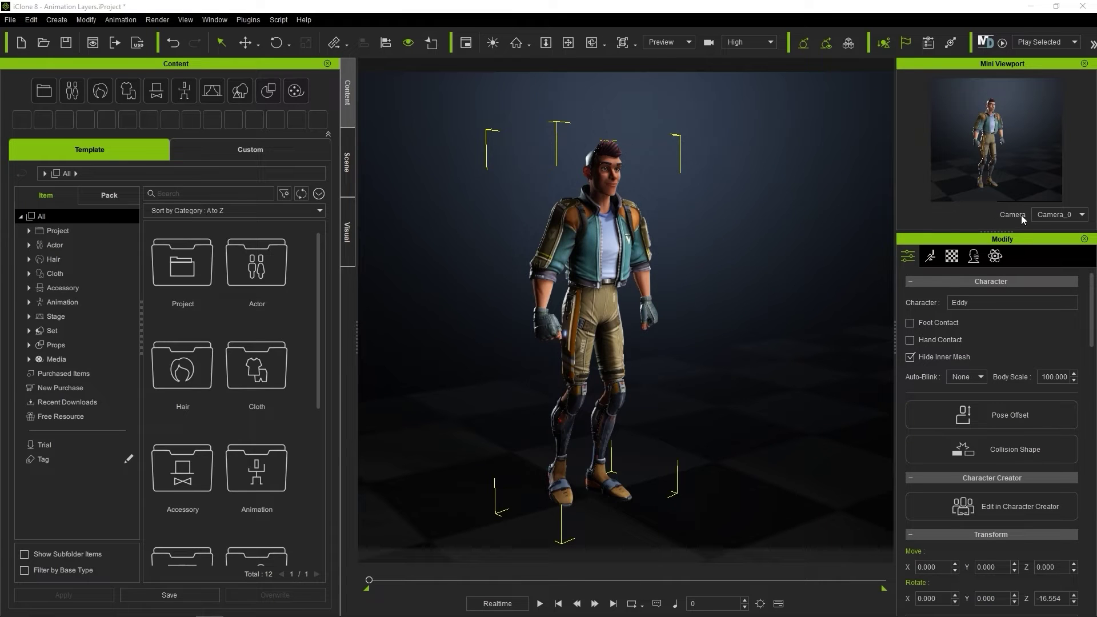
click(1082, 215)
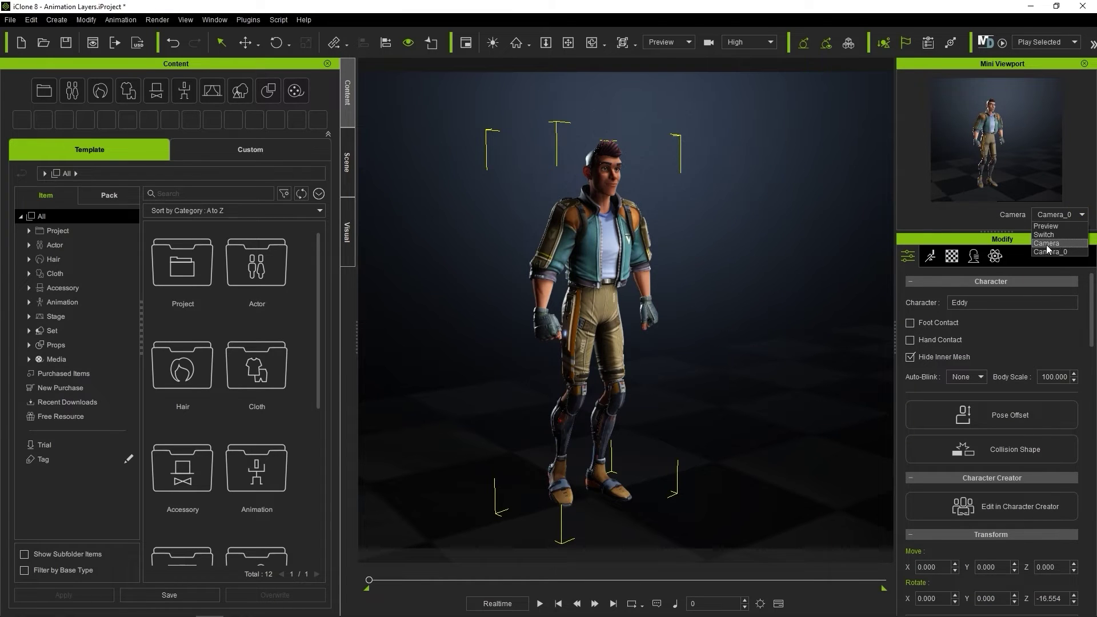
click(1066, 250)
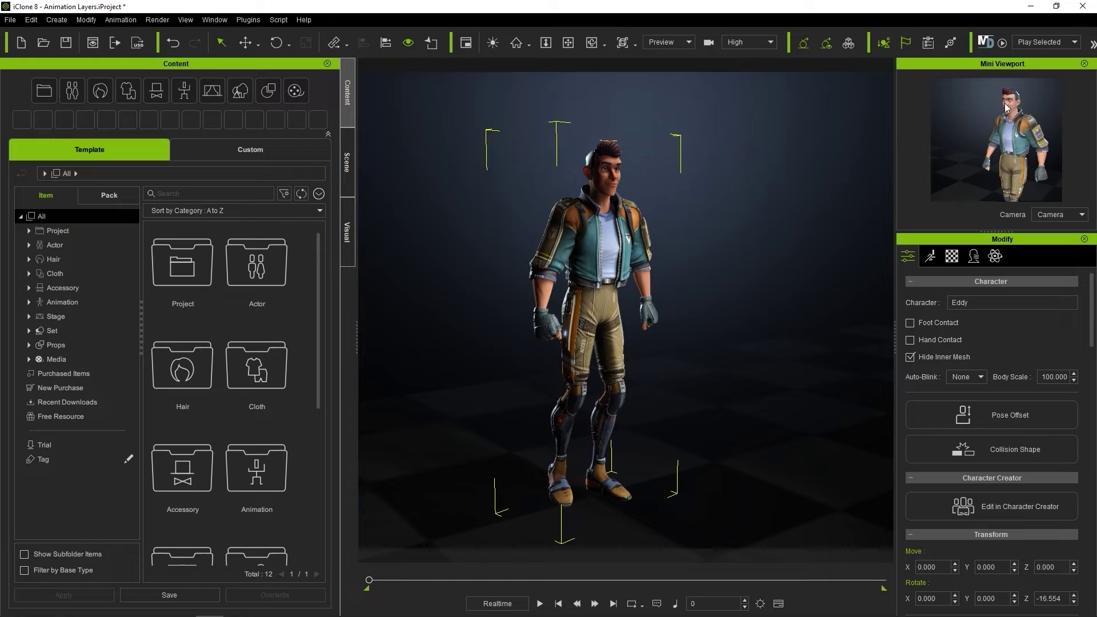
click(1081, 215)
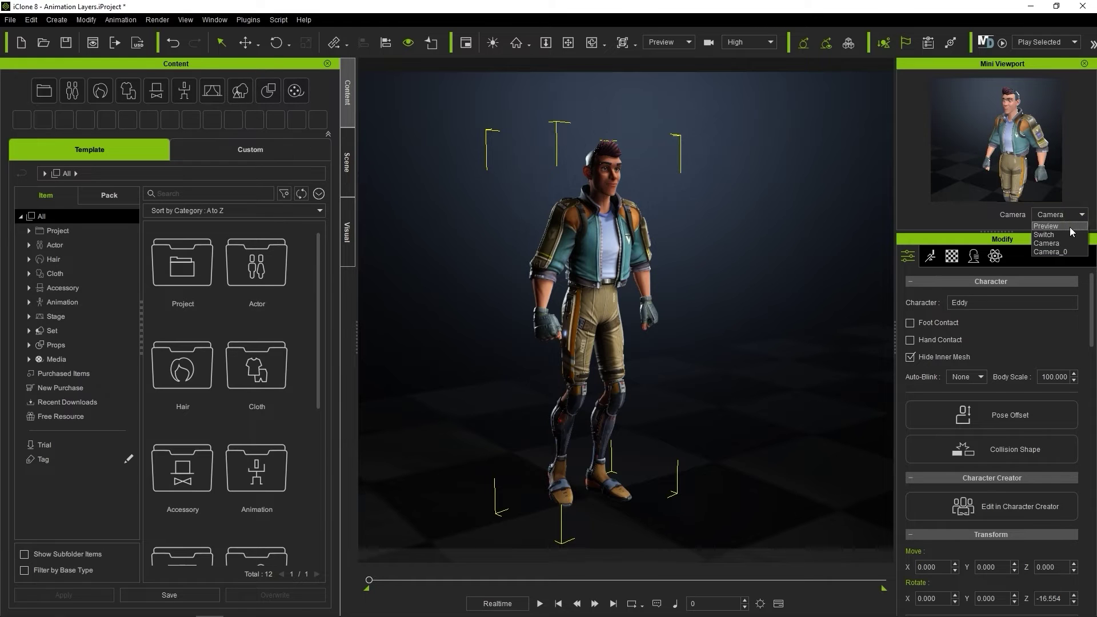
click(1070, 228)
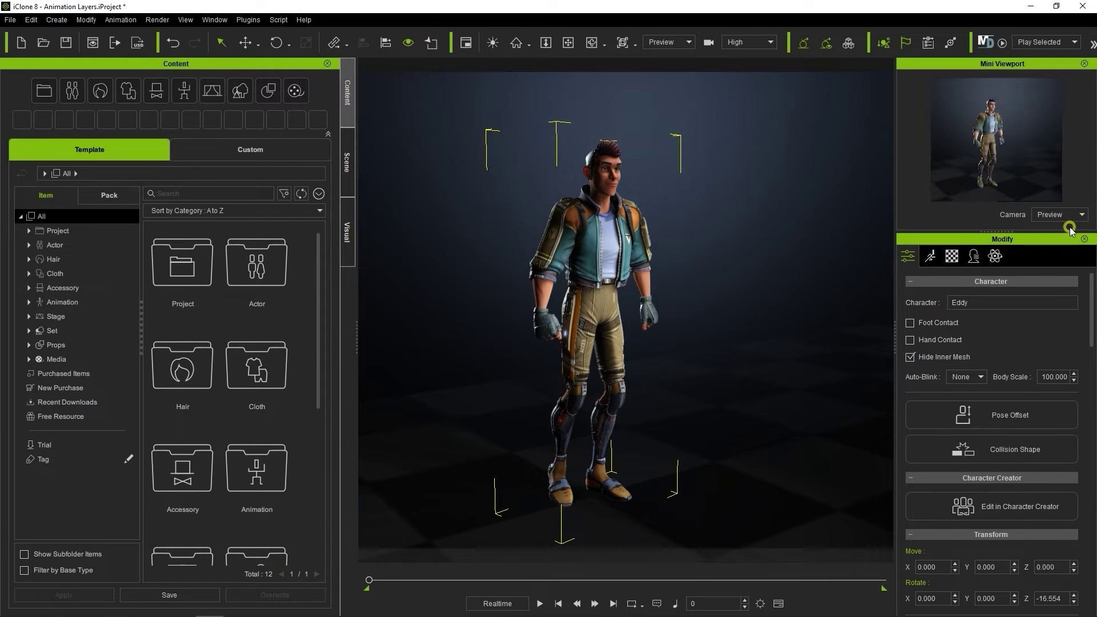
click(1084, 63)
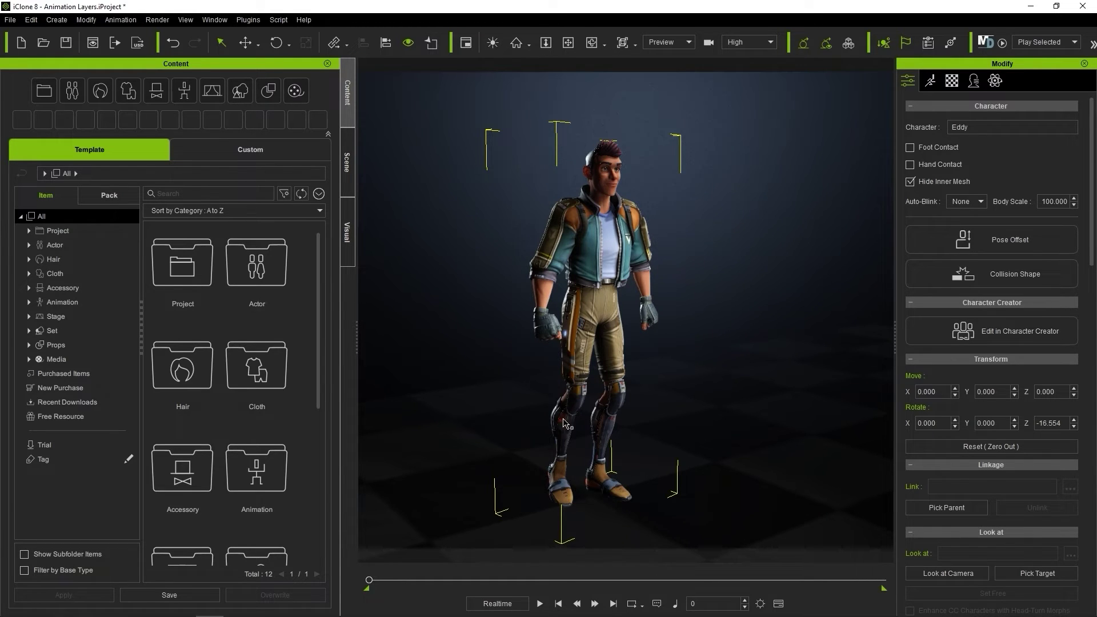
Toggle the auxiliary light on and off, pan the view, and reset the camera Home
click(490, 46)
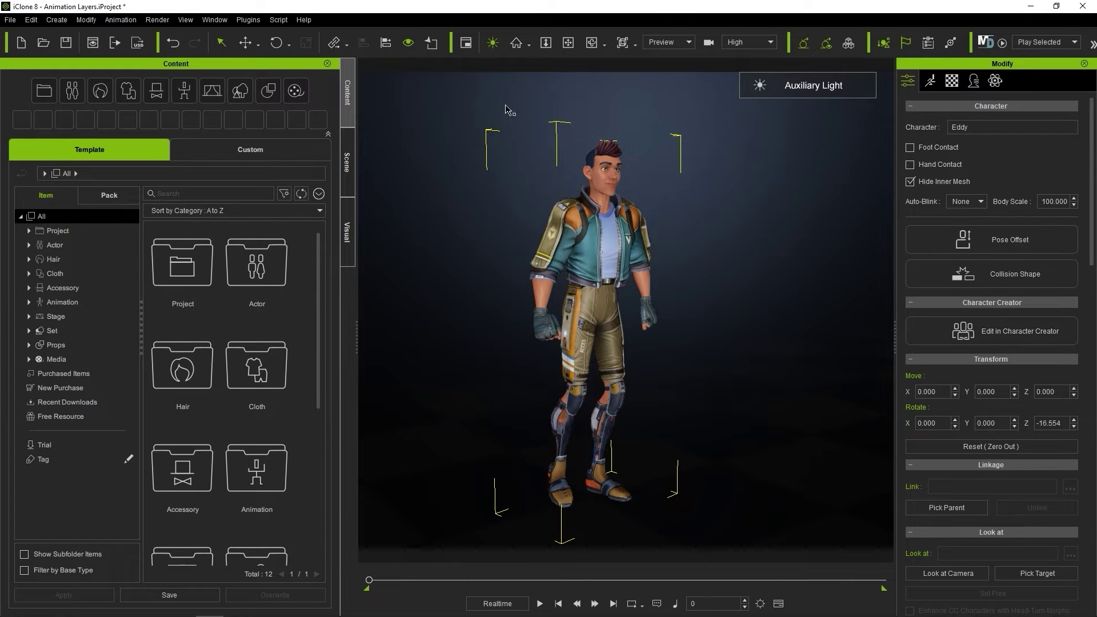
click(492, 45)
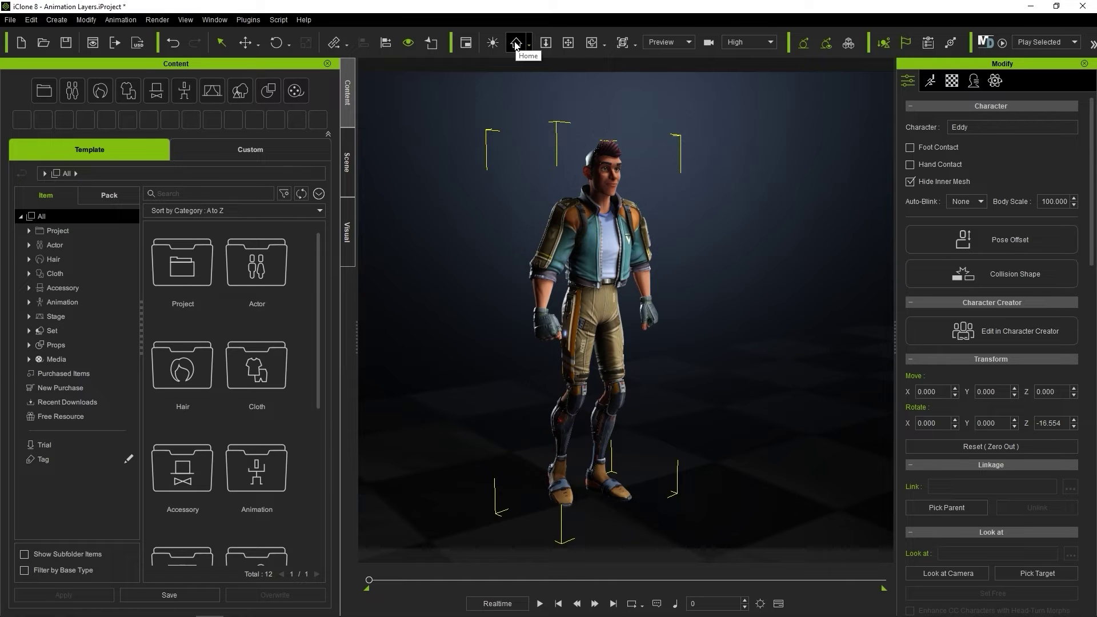
middle_drag(417, 231, 672, 240)
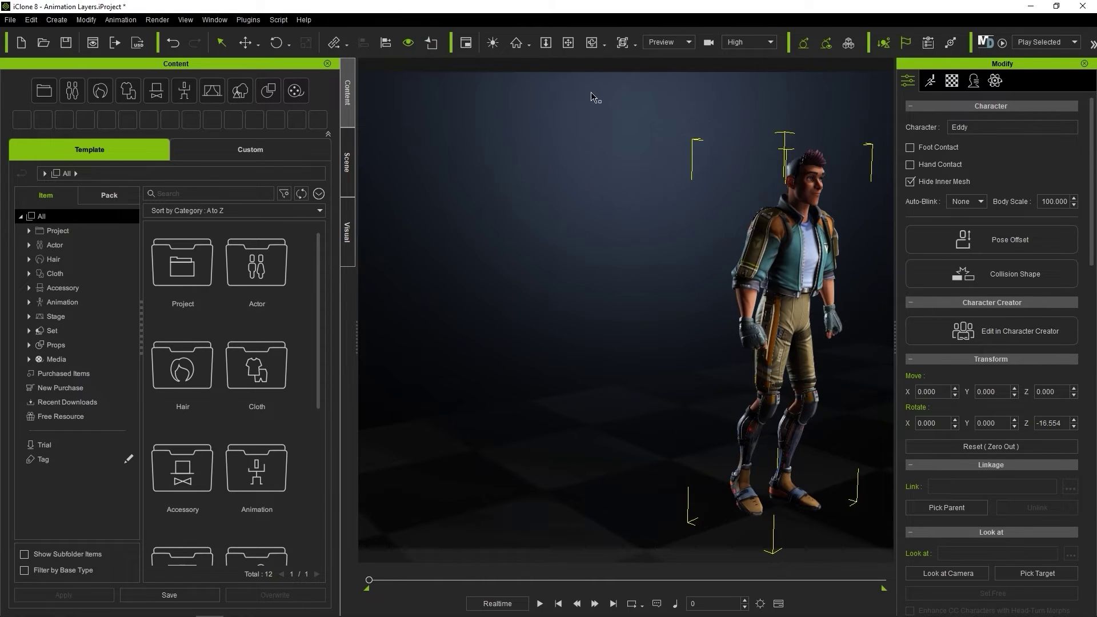
click(519, 47)
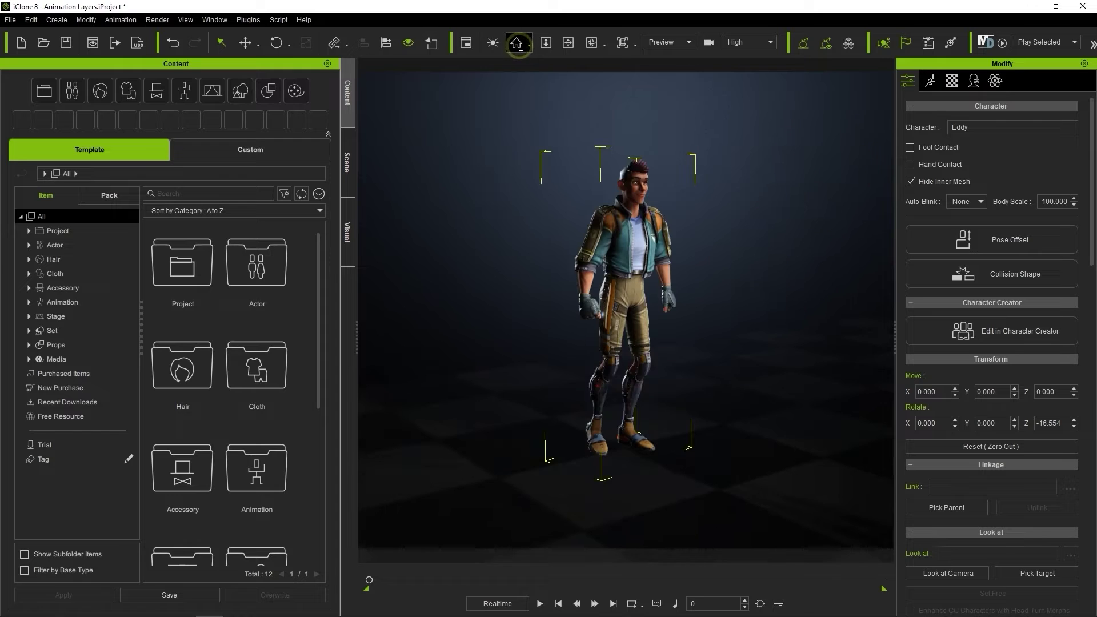
Orbit and zoom out, re-centre the character with Center, then return the camera Home
right_drag(622, 244, 595, 313)
middle_drag(594, 314, 682, 315)
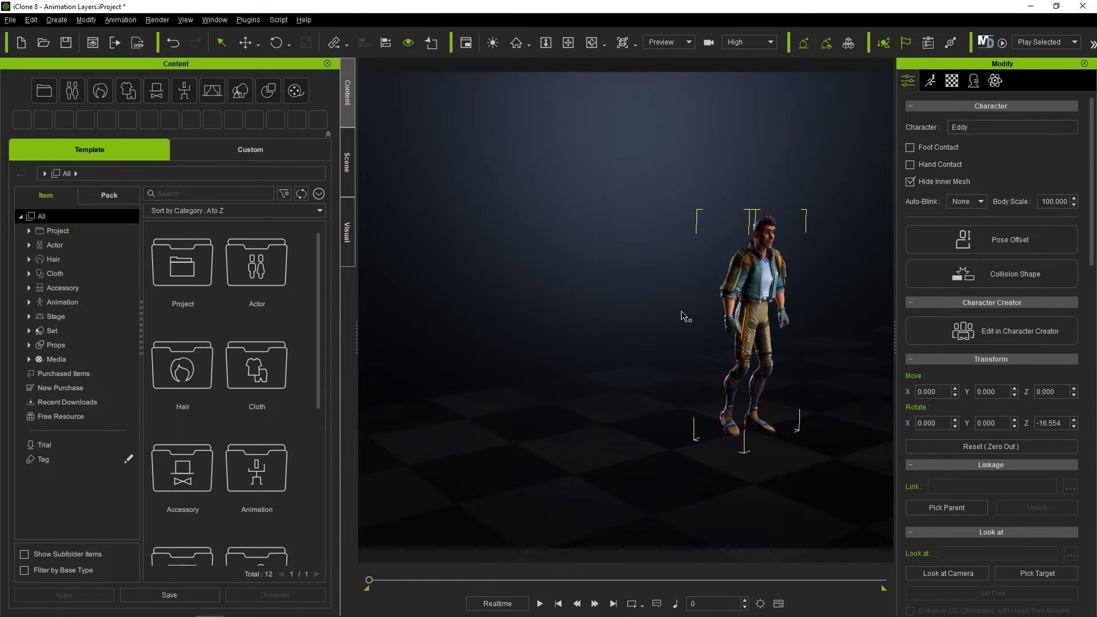
click(529, 44)
click(558, 80)
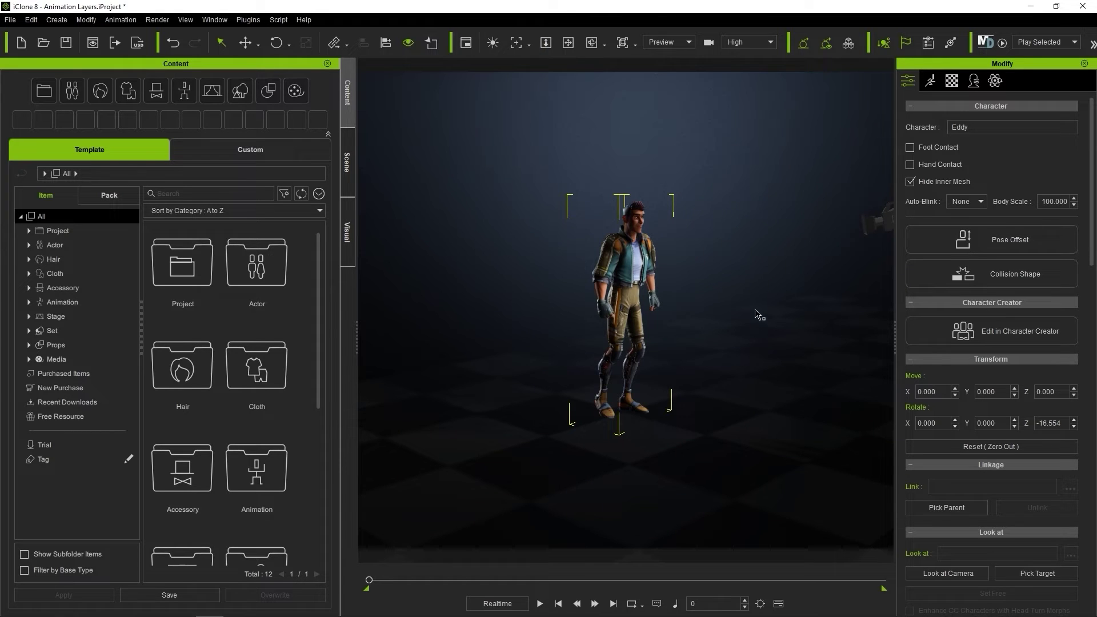
click(528, 45)
click(534, 66)
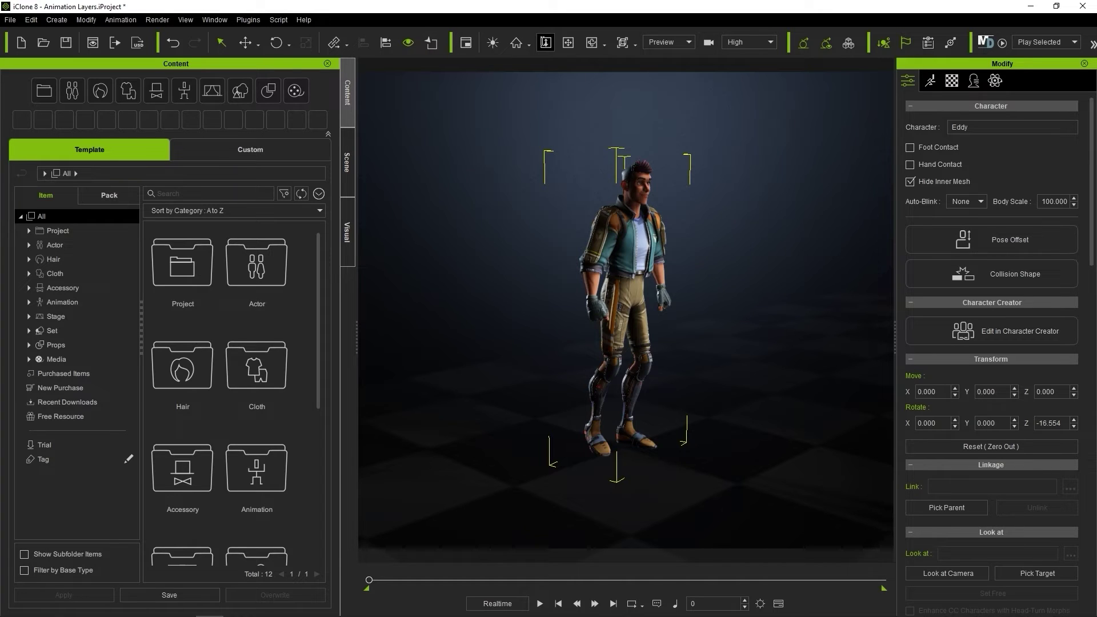
Zoom in, pan the character left, orbit until it faces front, then return to Select
click(545, 43)
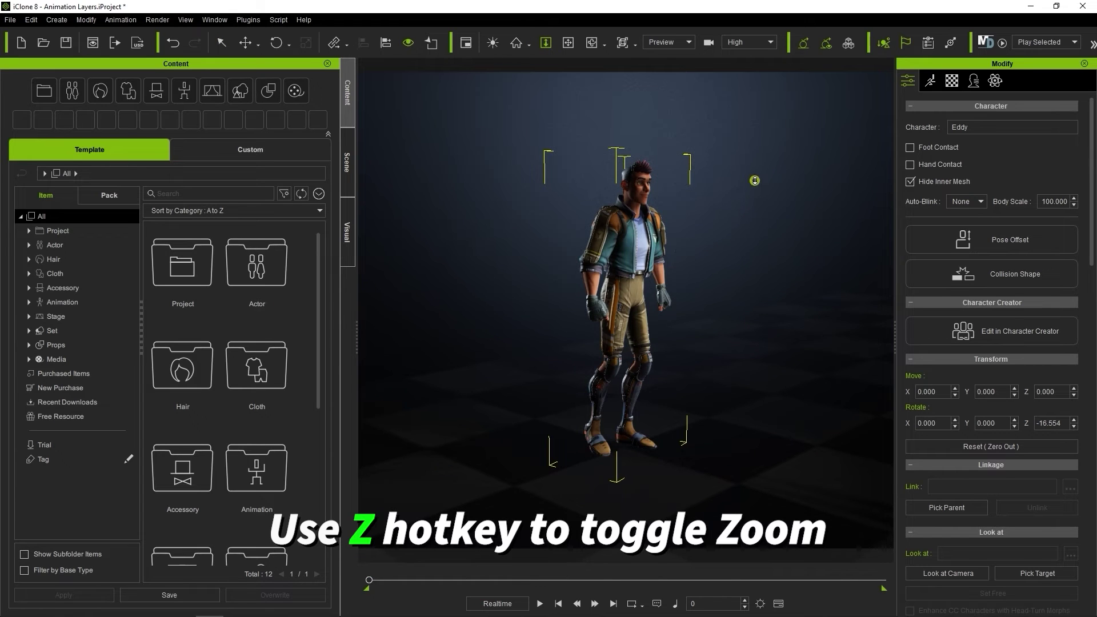
mouse_move(754, 181)
mouse_down()
mouse_move(749, 220)
mouse_move(746, 177)
mouse_up()
click(568, 43)
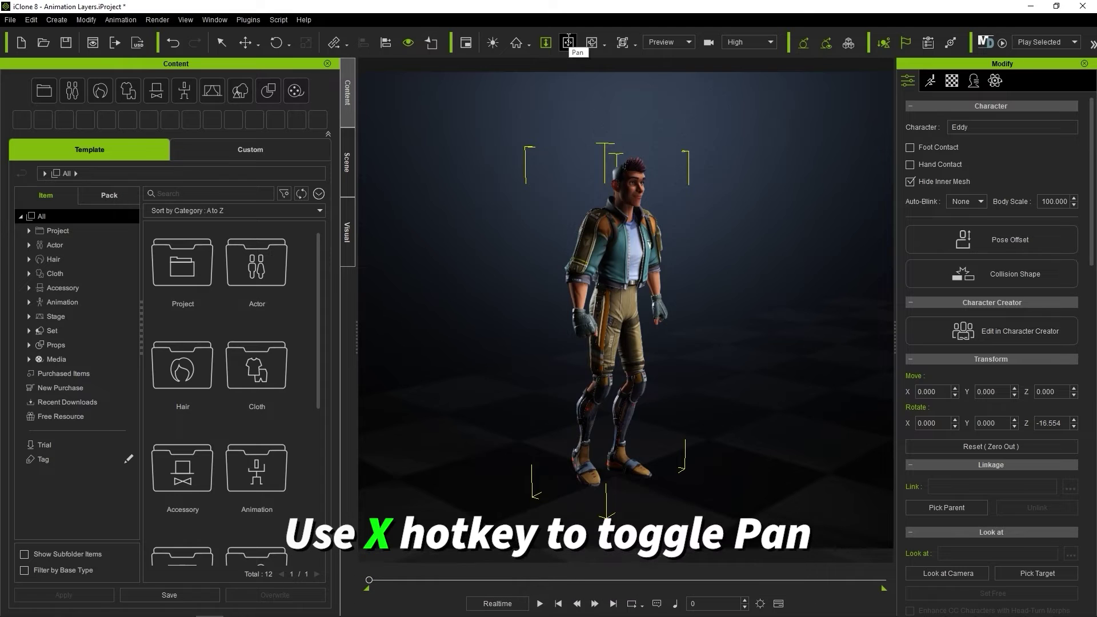
click(568, 42)
drag(710, 179, 580, 245)
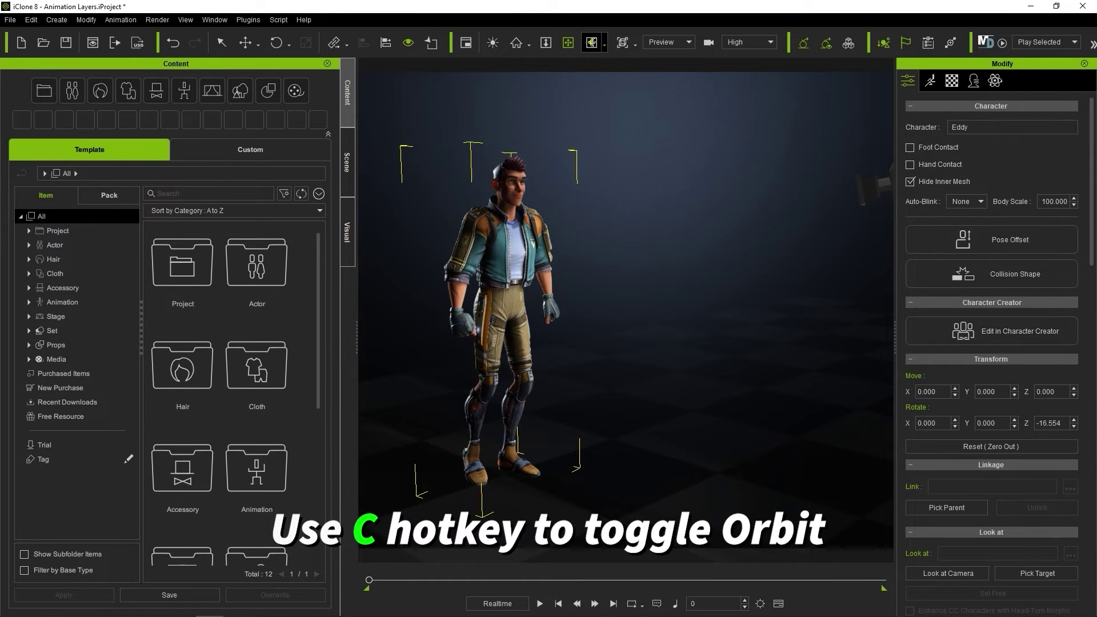
click(592, 42)
drag(740, 242, 618, 247)
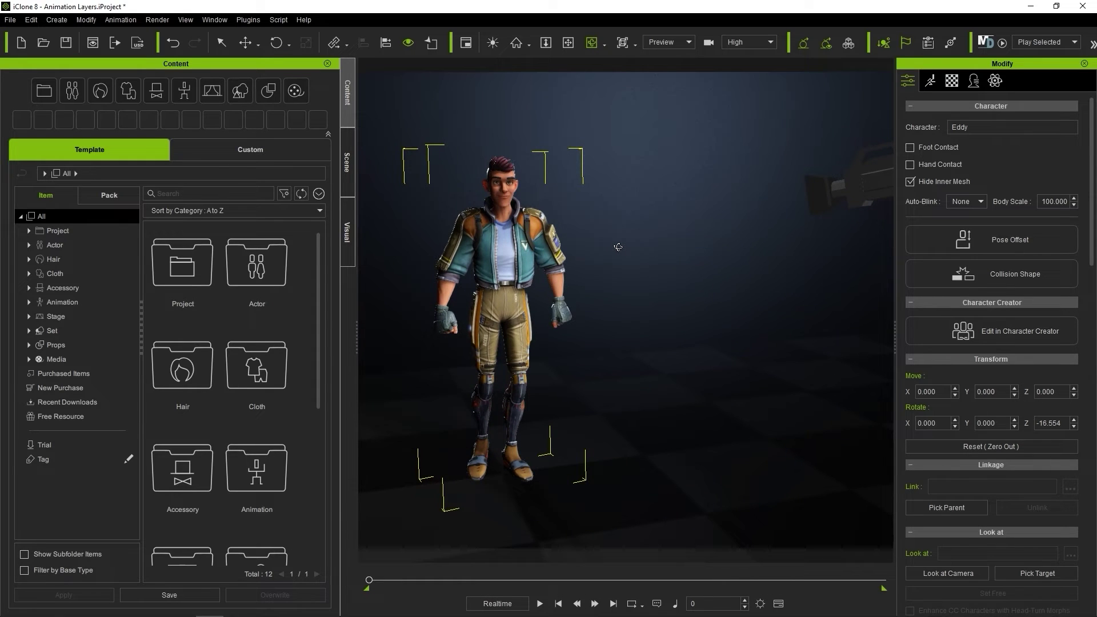
click(221, 47)
Scroll-zoom closer, pan slightly, and orbit to a three-quarter side view of the character
scroll(644, 336, up, 5)
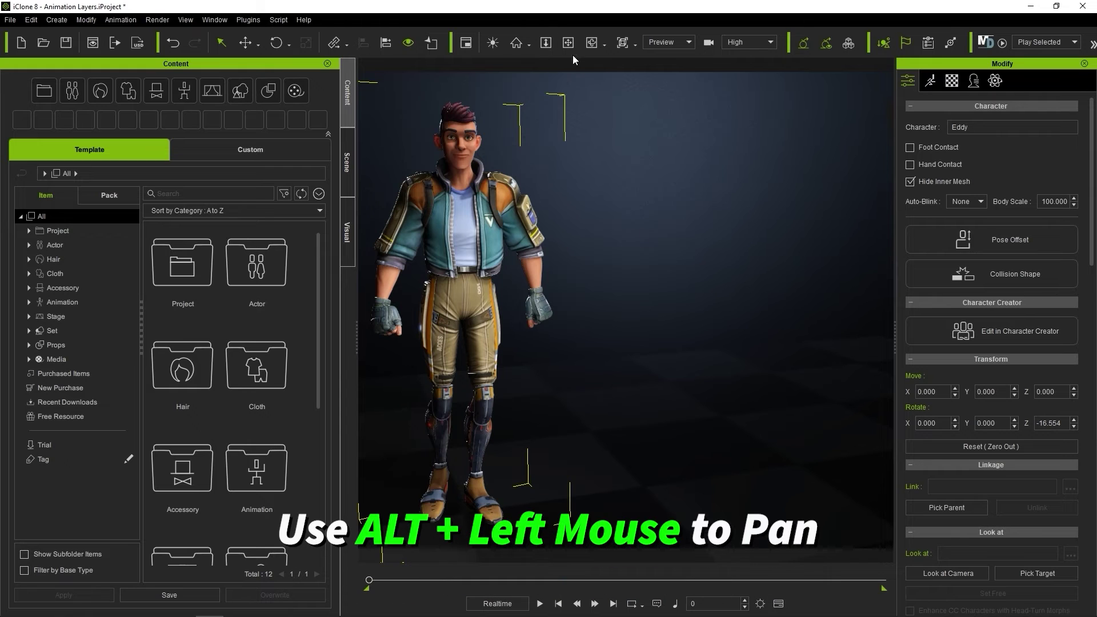
alt+drag(500, 278, 657, 278)
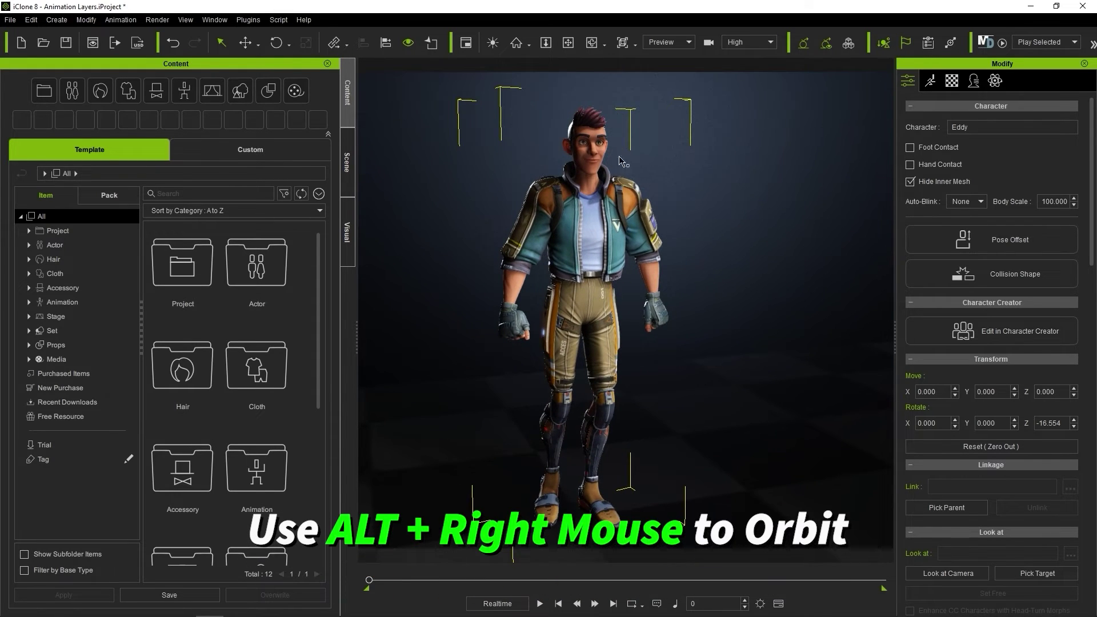
alt+right_drag(496, 276, 643, 266)
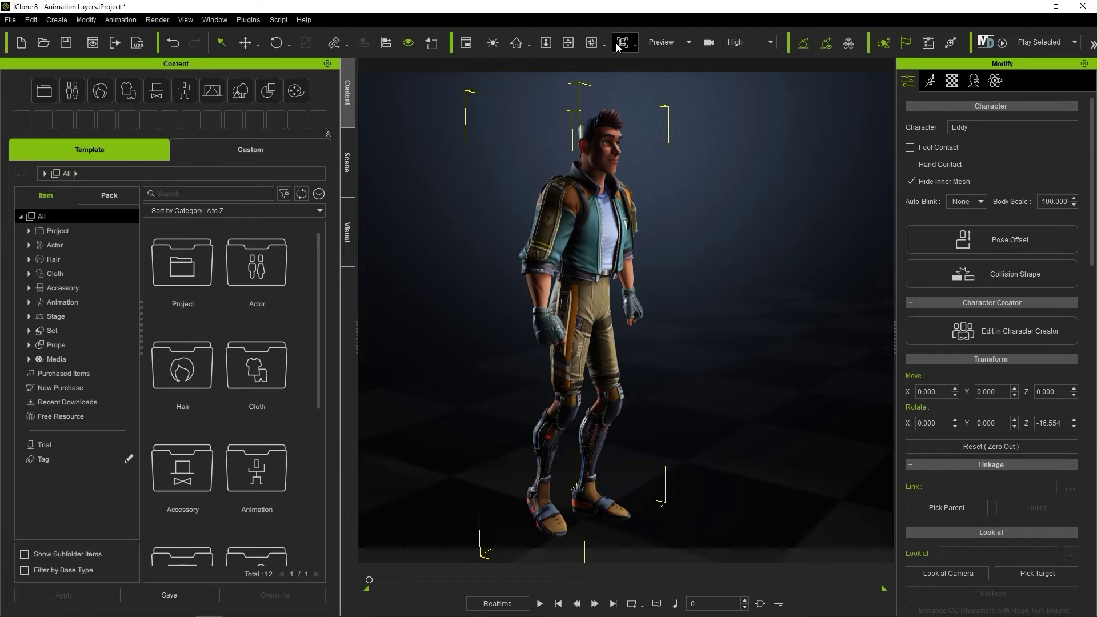
View the character through the Front, Right, Face and All preset camera views
click(635, 43)
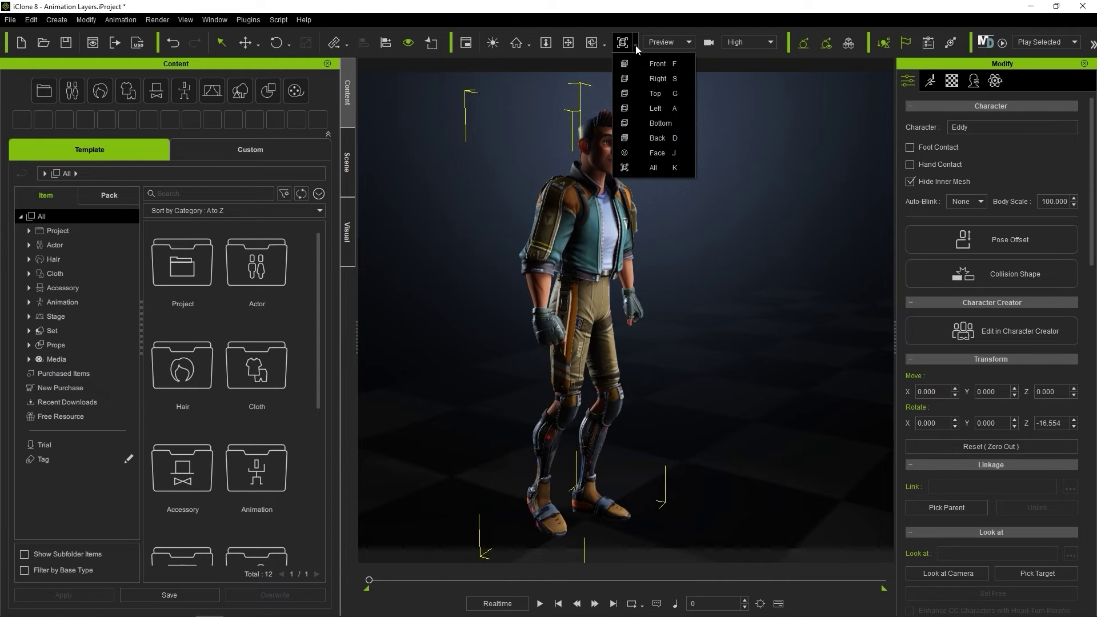
click(638, 65)
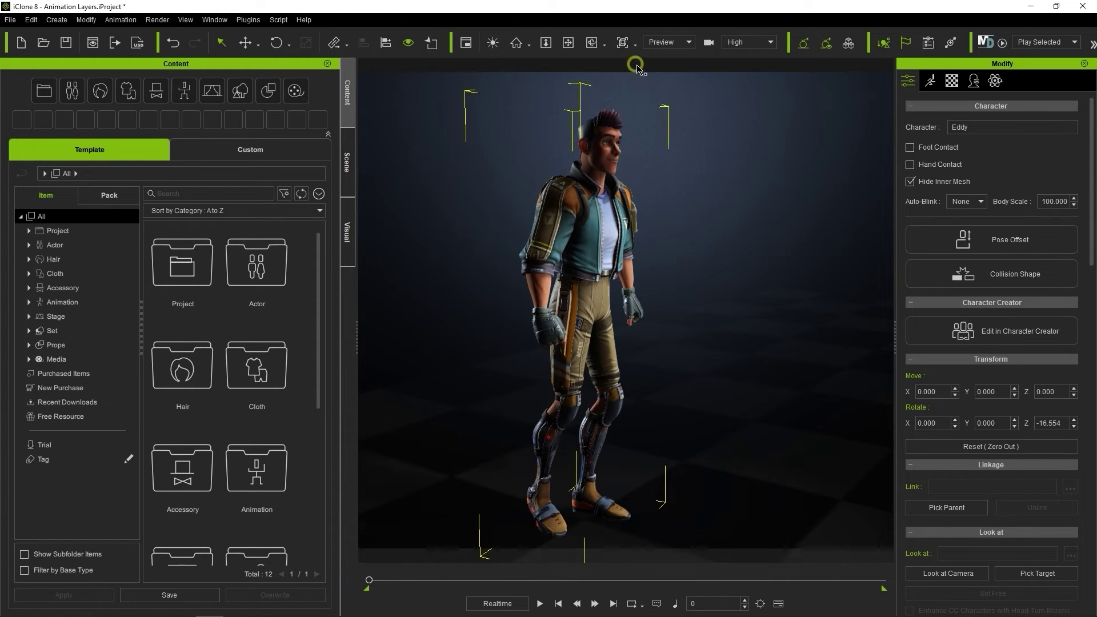
click(635, 44)
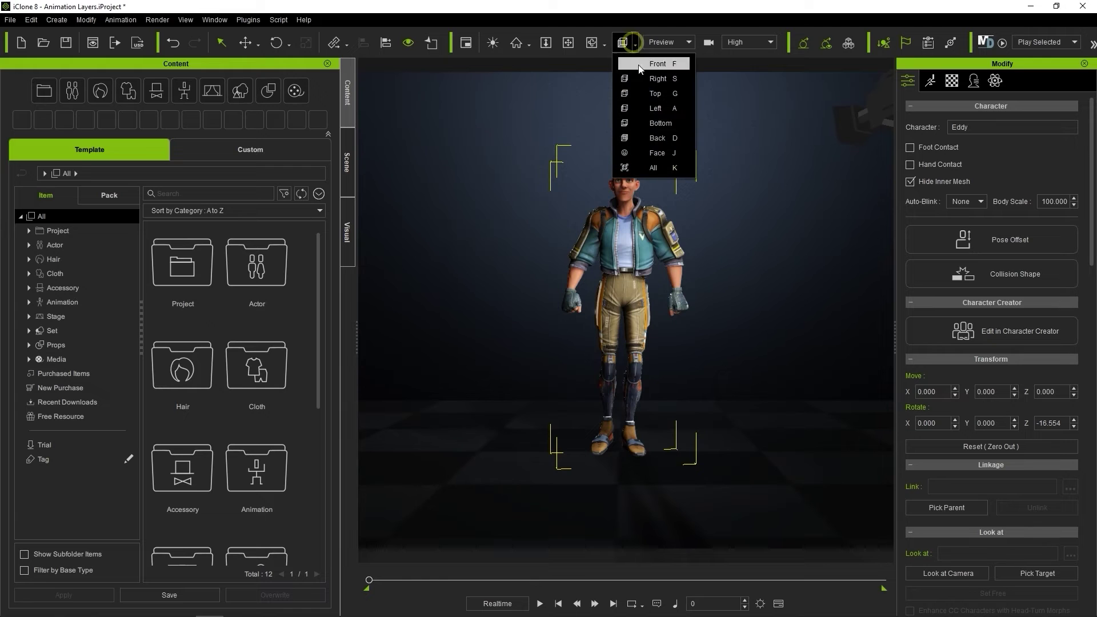
click(652, 79)
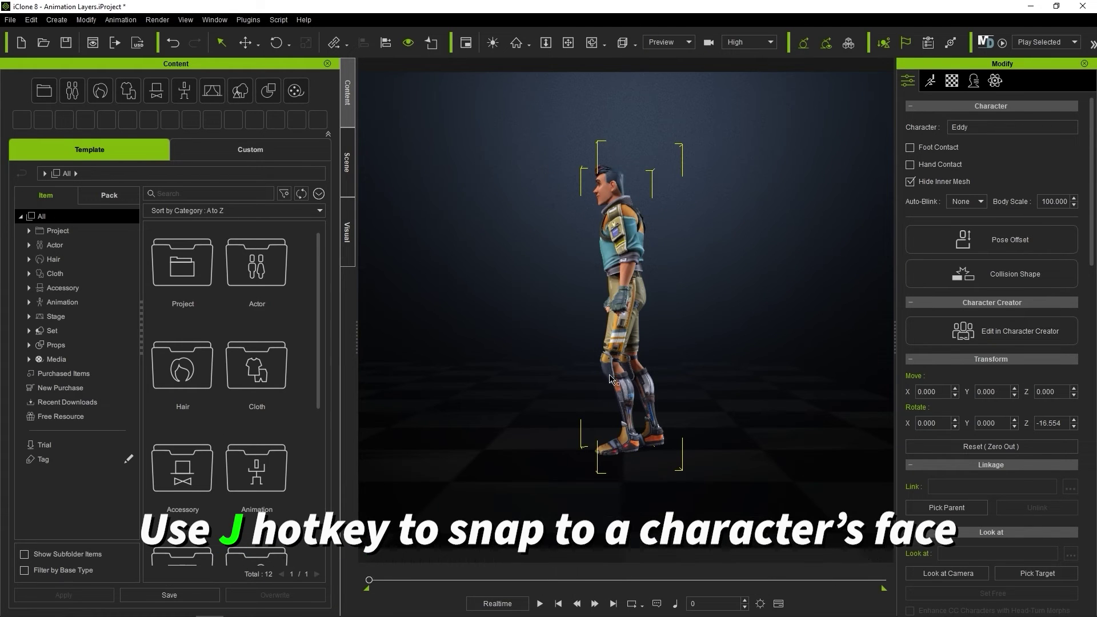
click(633, 44)
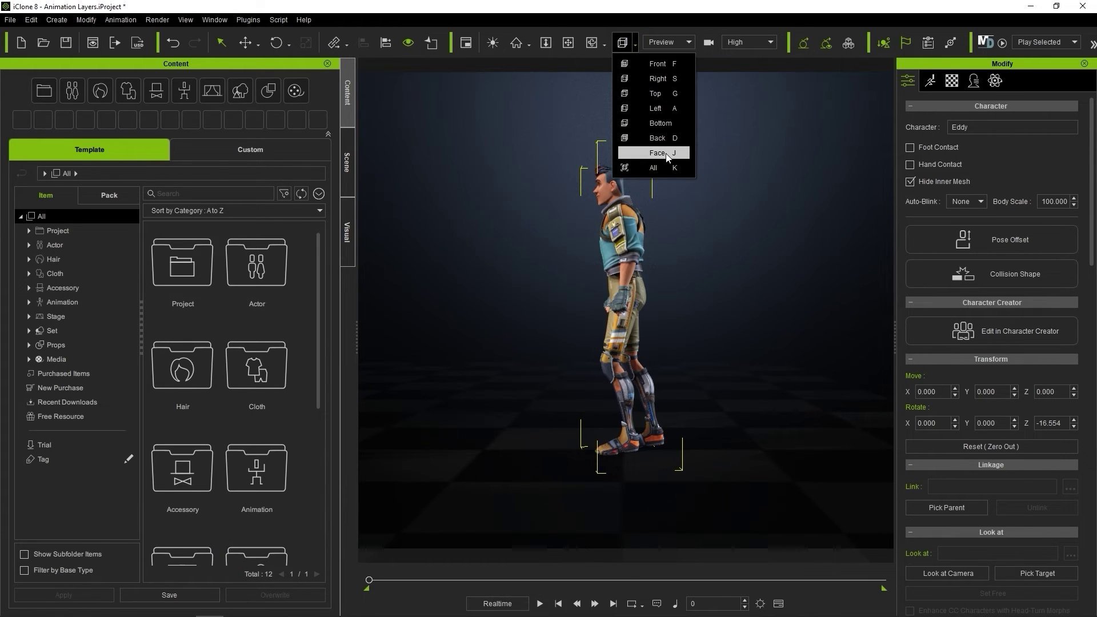
click(662, 153)
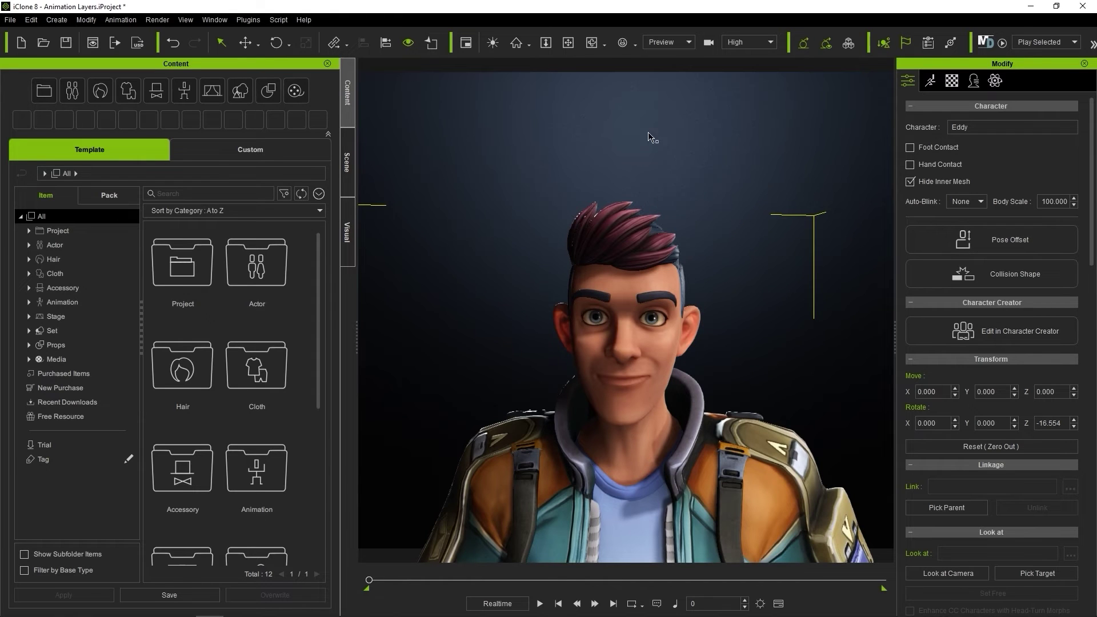
click(632, 42)
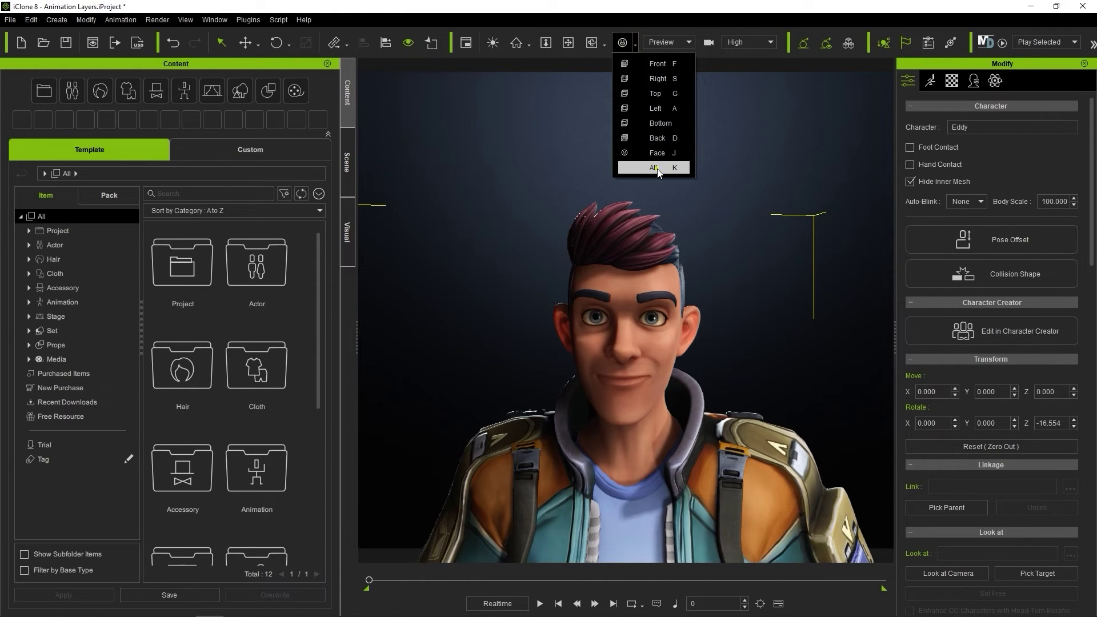
click(634, 168)
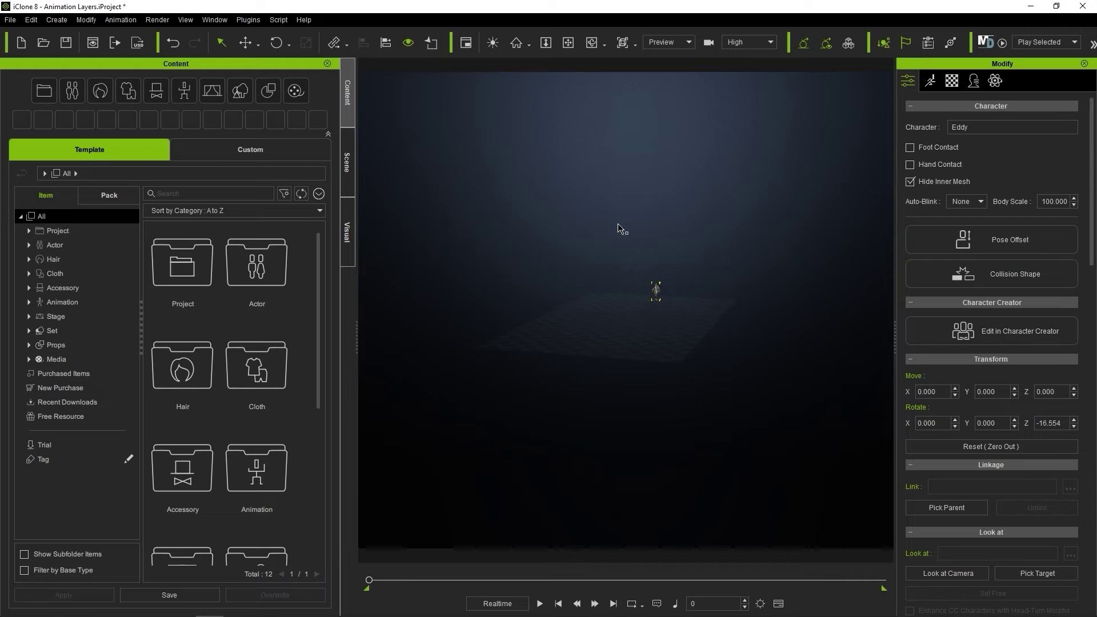
Look through the scene cameras Camera and then Camera_0
click(689, 43)
click(669, 71)
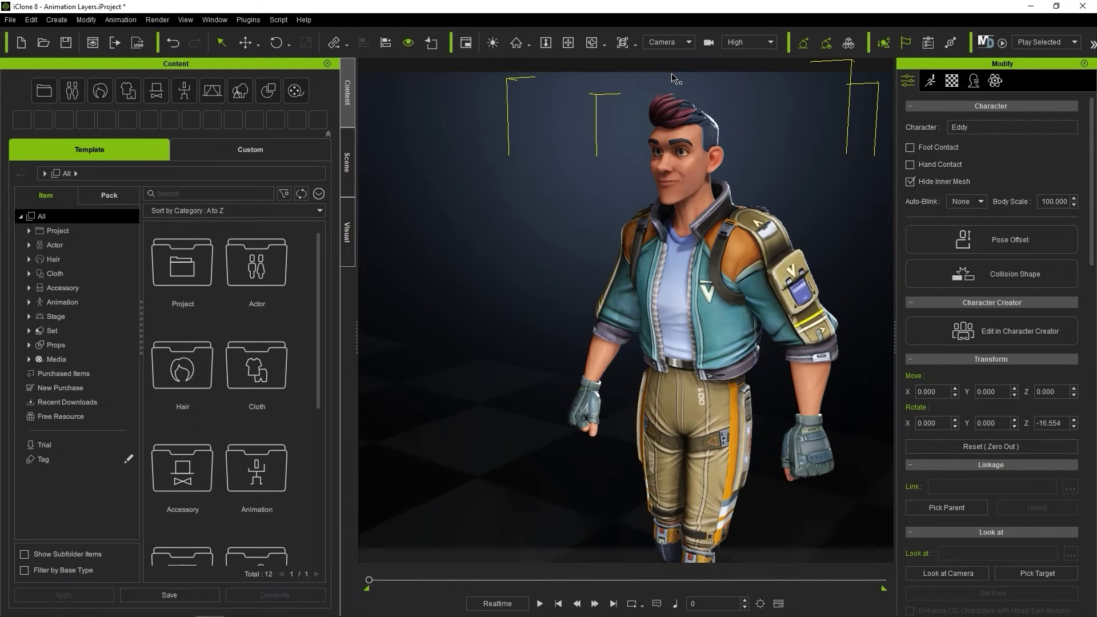
click(689, 41)
click(660, 79)
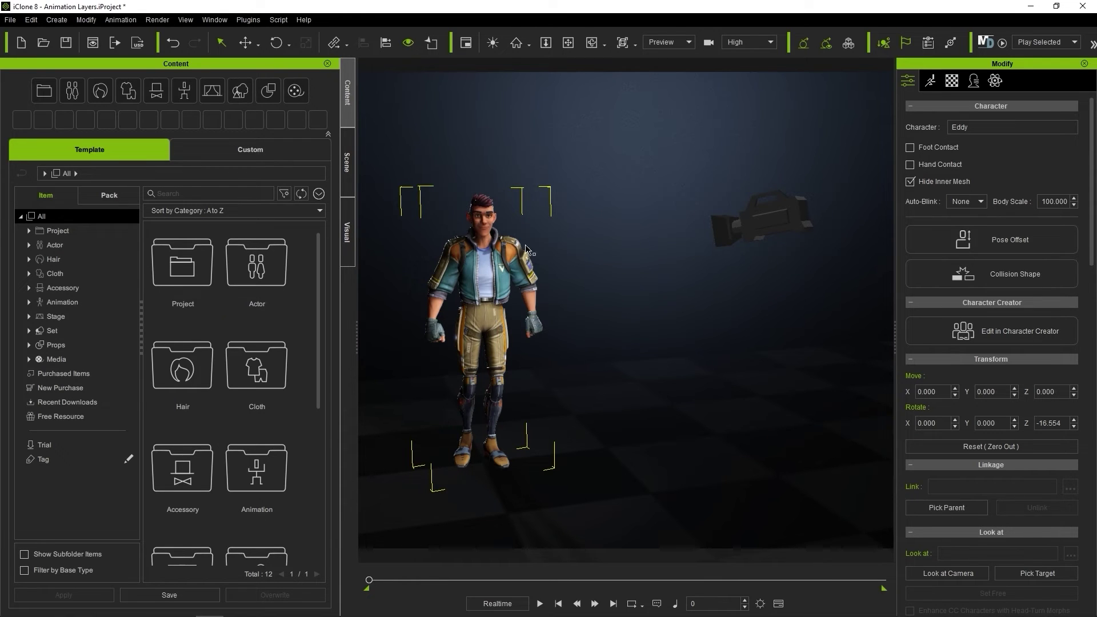
key(u)
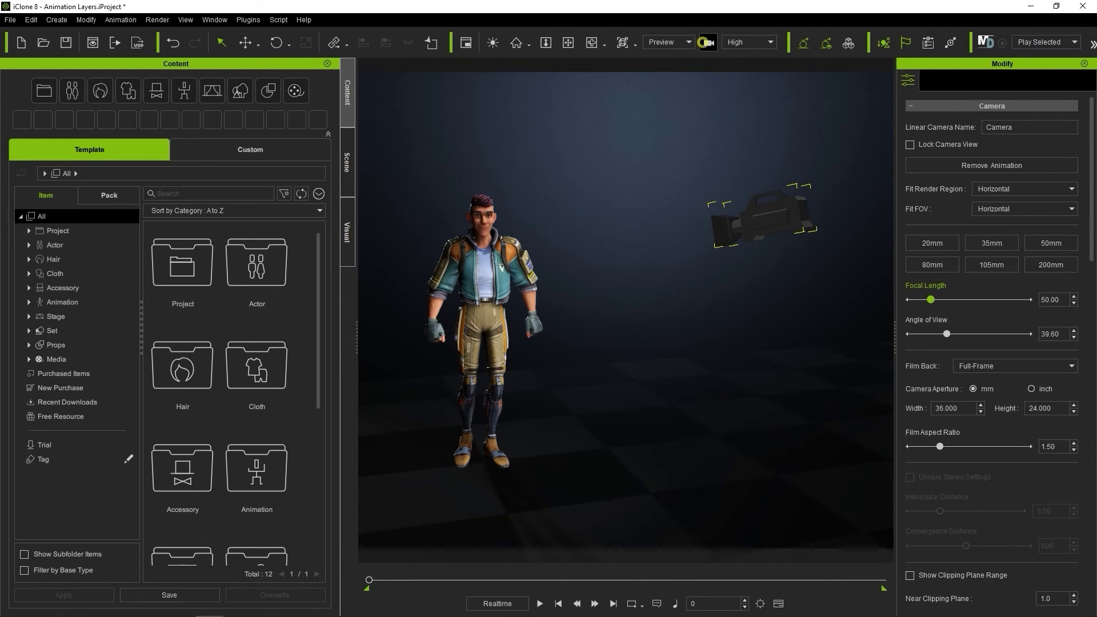
click(707, 41)
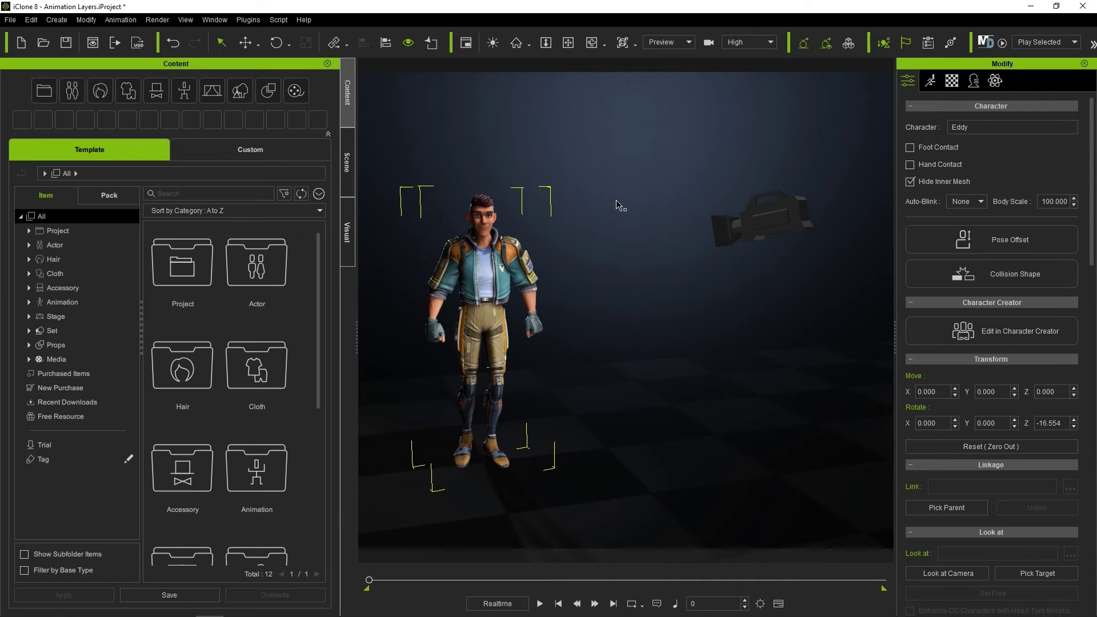
key(ctrl+z)
click(765, 46)
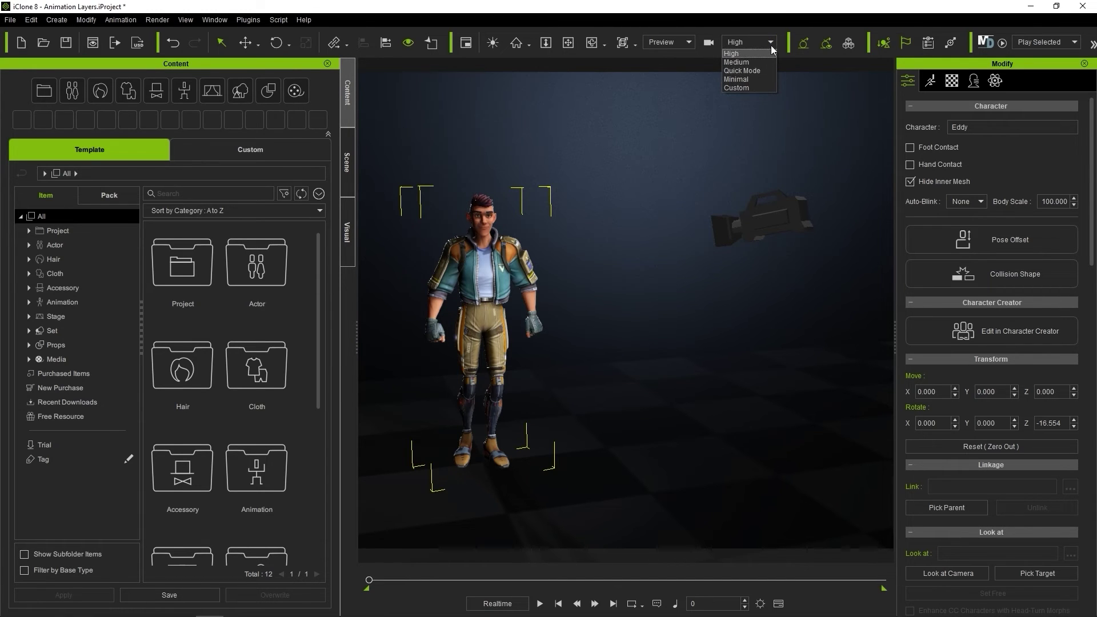
click(770, 46)
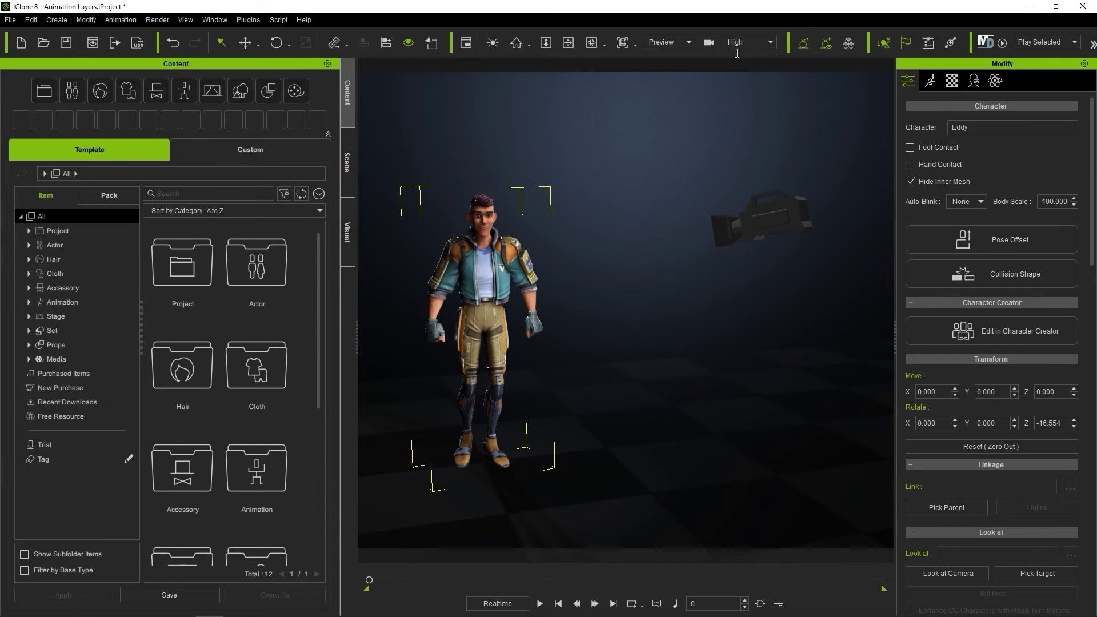
click(31, 20)
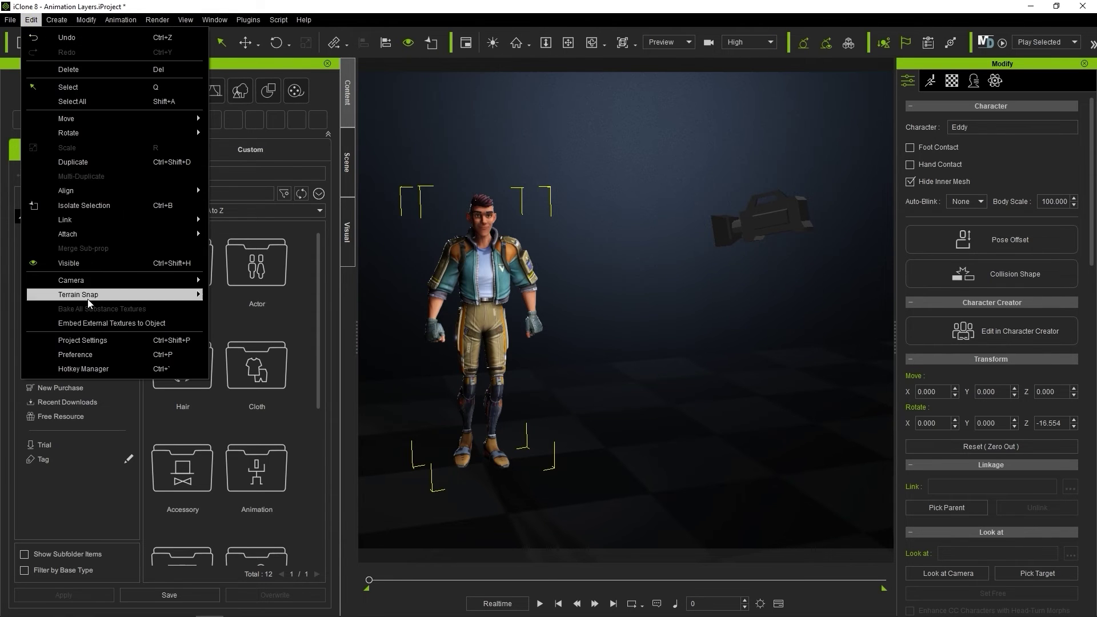
click(89, 359)
drag(746, 301, 810, 303)
drag(734, 457, 736, 497)
scroll(802, 340, down, 5)
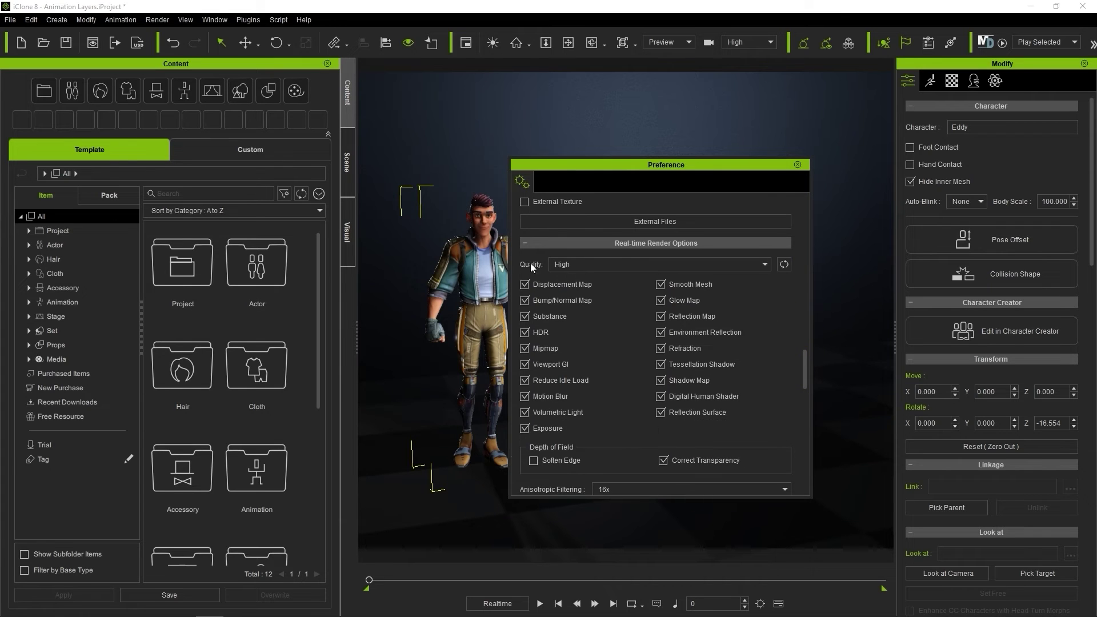
click(756, 263)
click(756, 263)
click(797, 165)
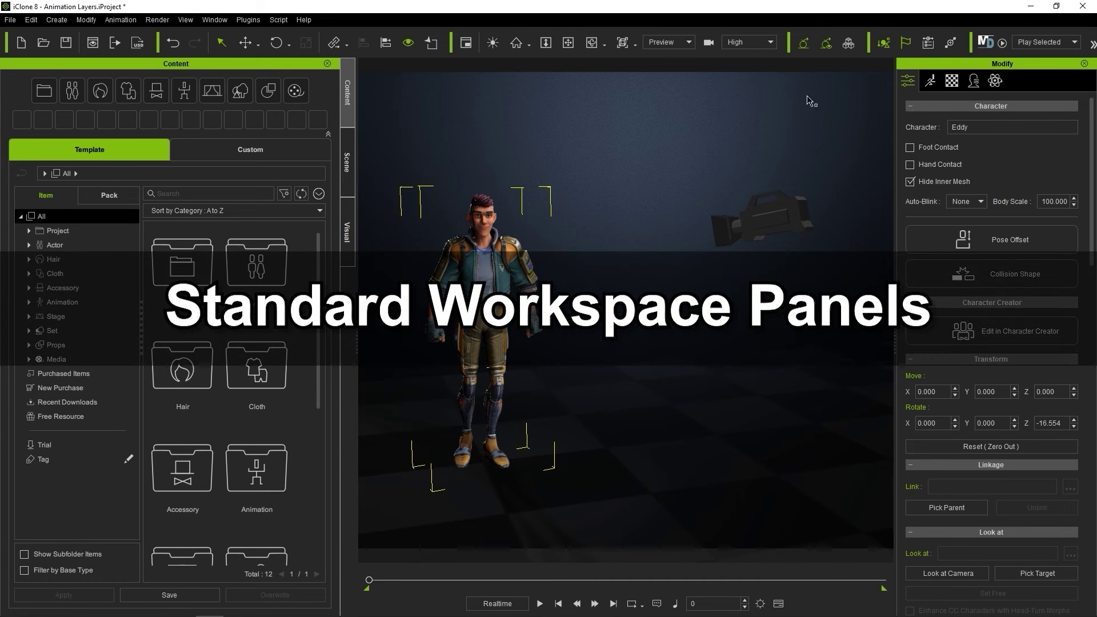
Restore the Standard workspace layout from the Window > Workspace menu
click(214, 20)
mouse_move(285, 37)
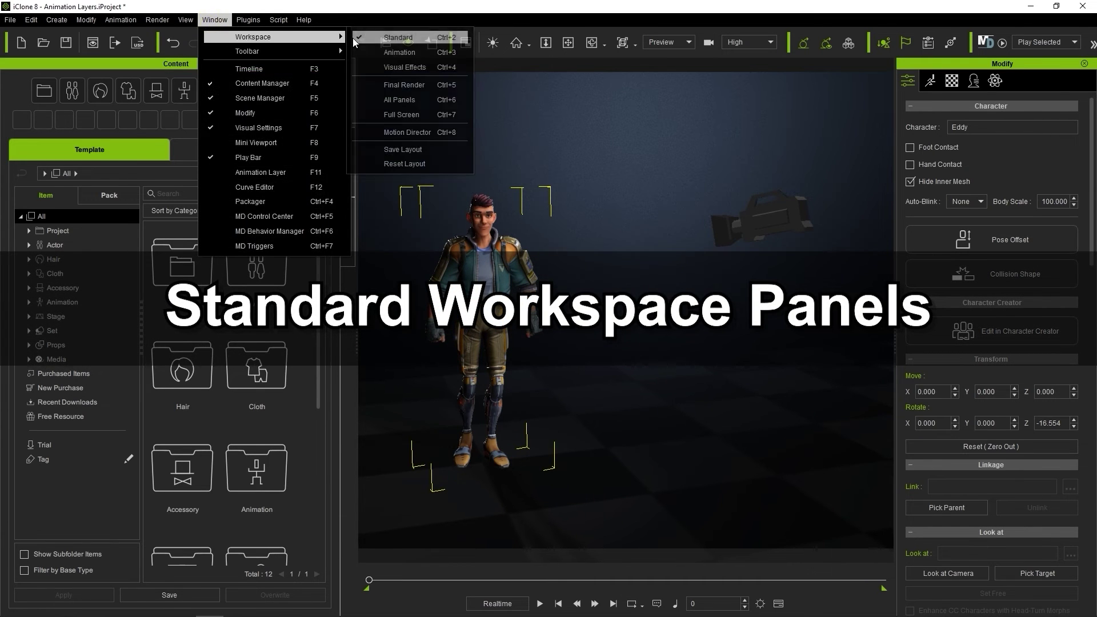
click(398, 37)
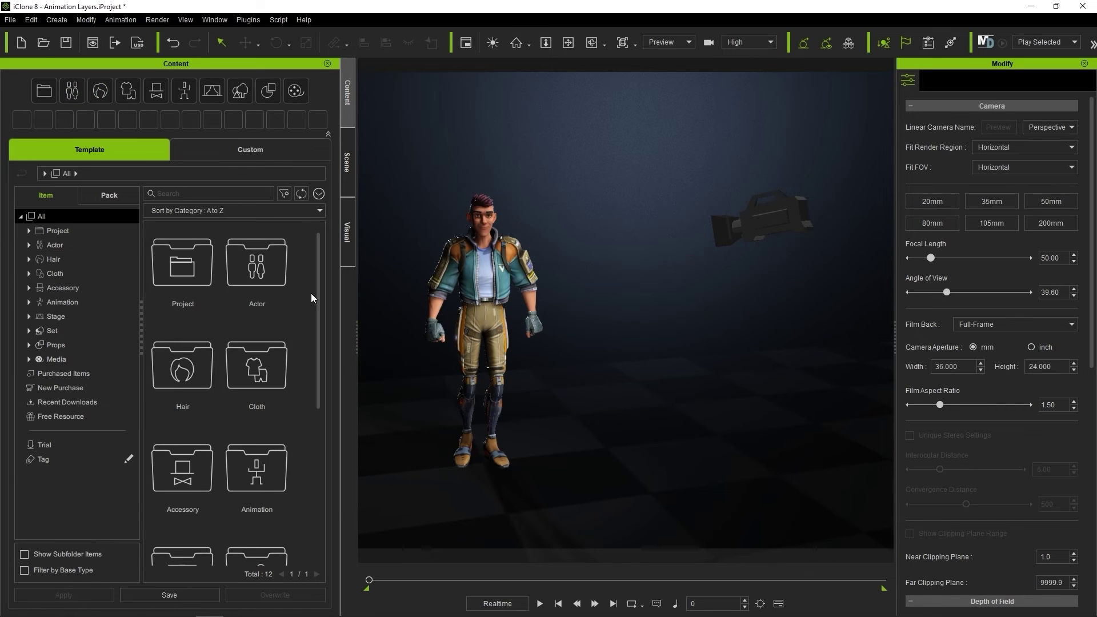
Browse Template items, Free Resource and the AvatarGroup pack, ending on the Custom library folders
scroll(317, 278, down, 1)
drag(317, 278, 293, 441)
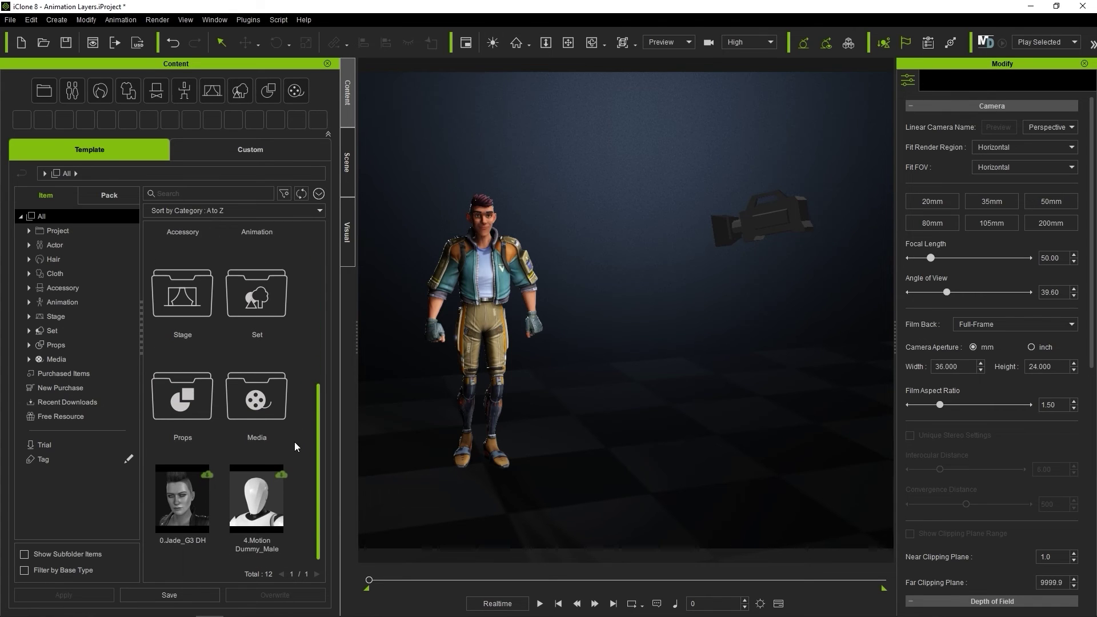
click(69, 416)
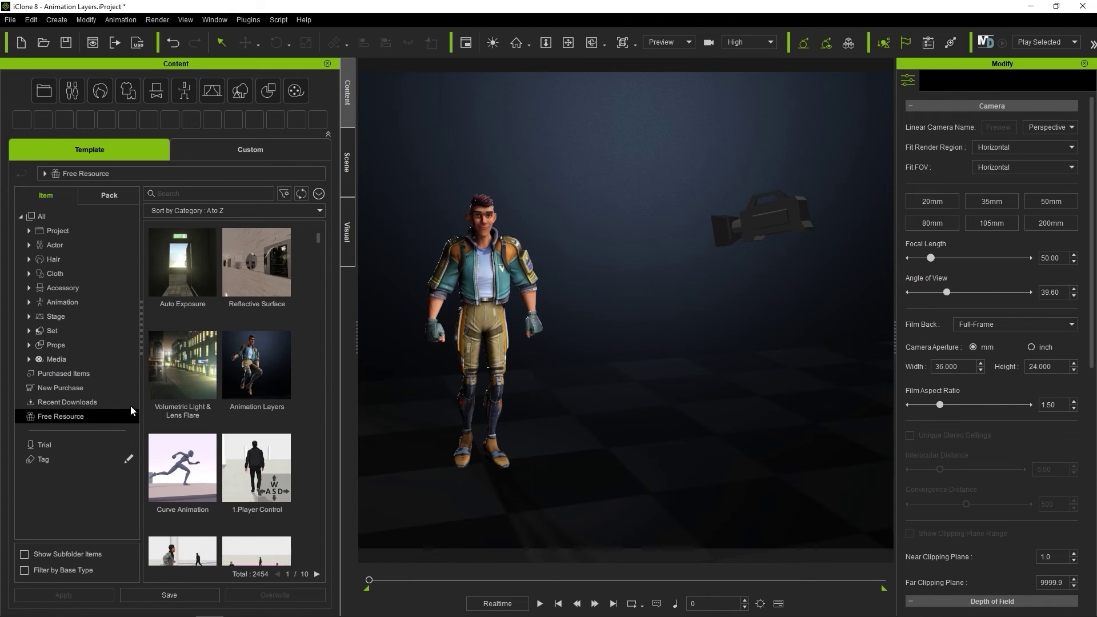
scroll(317, 241, down, 3)
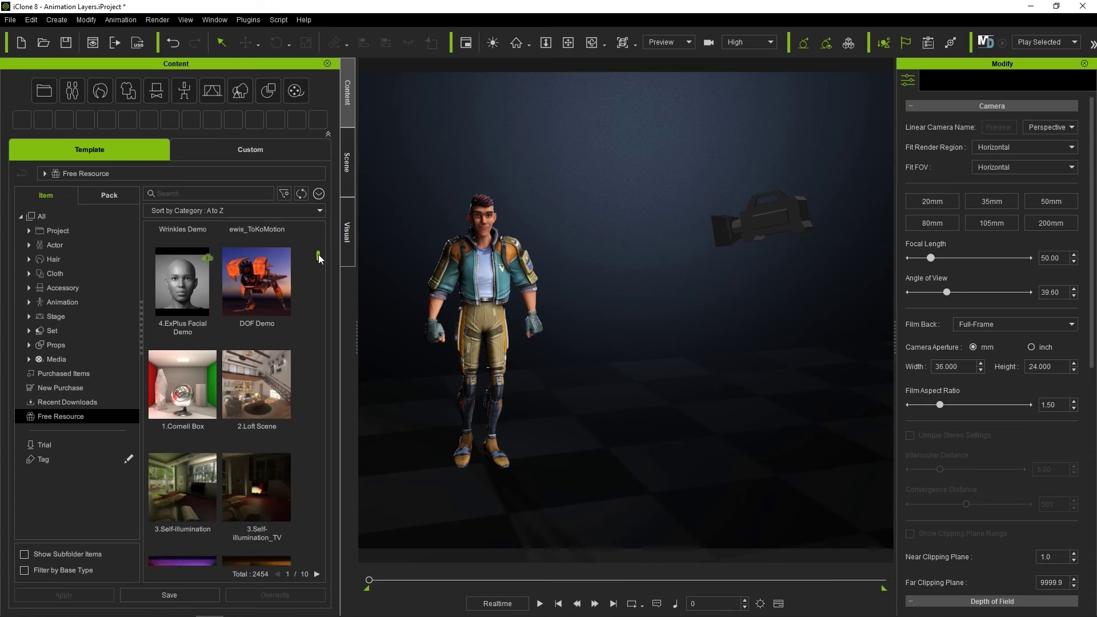
scroll(321, 241, up, 3)
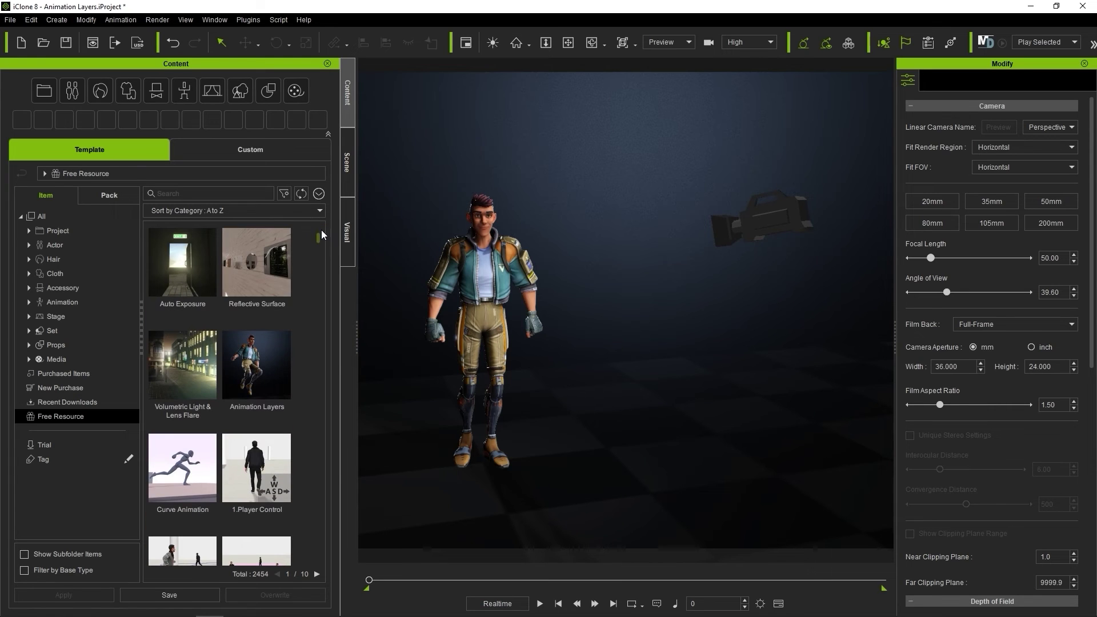
click(109, 195)
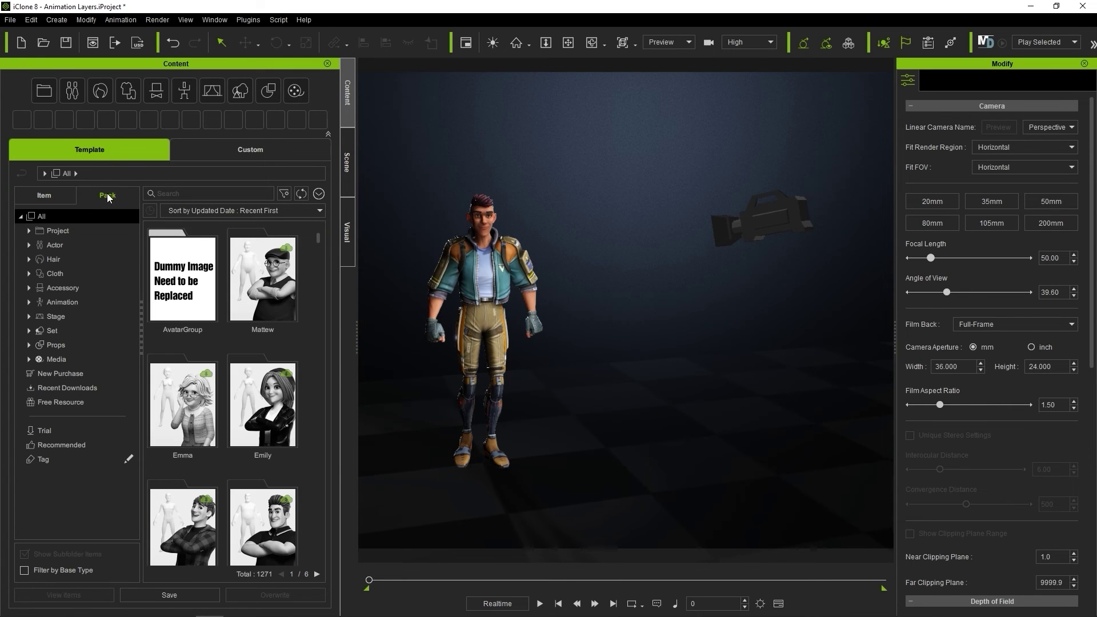
double_click(179, 279)
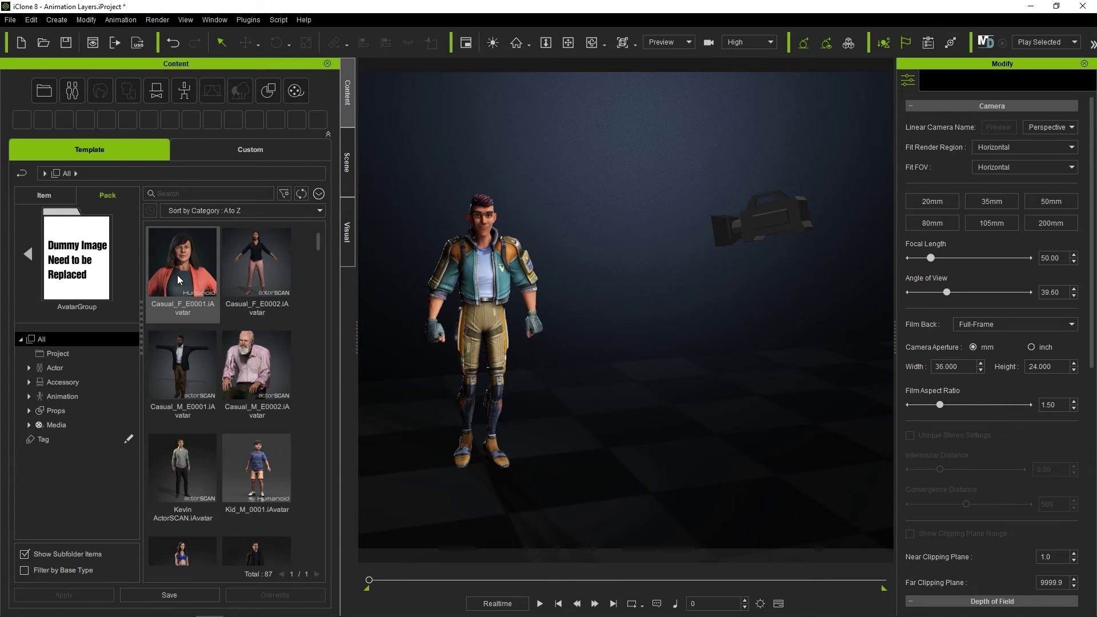
click(28, 252)
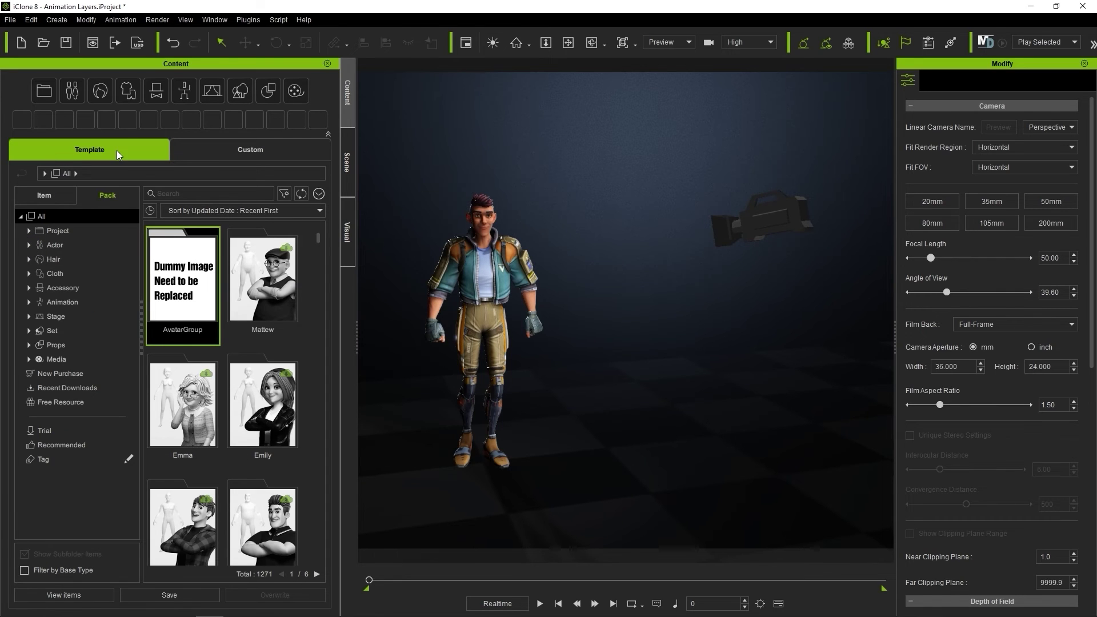
click(217, 149)
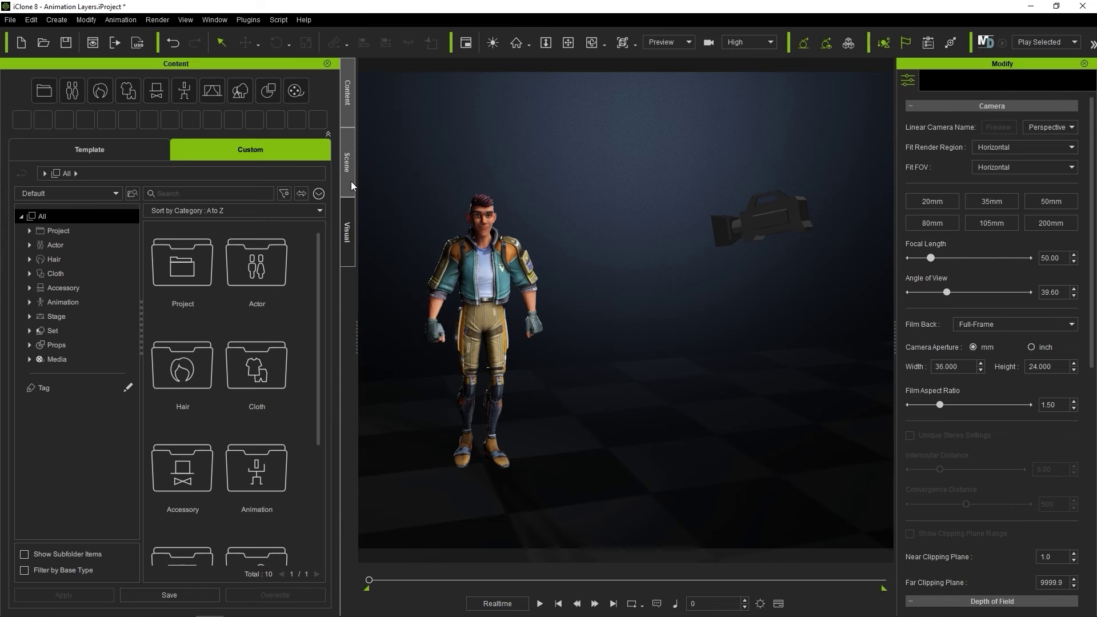
Show the Scene Manager outliner, then the Visual settings panel with Ambient Light, Fog and HDR
click(348, 165)
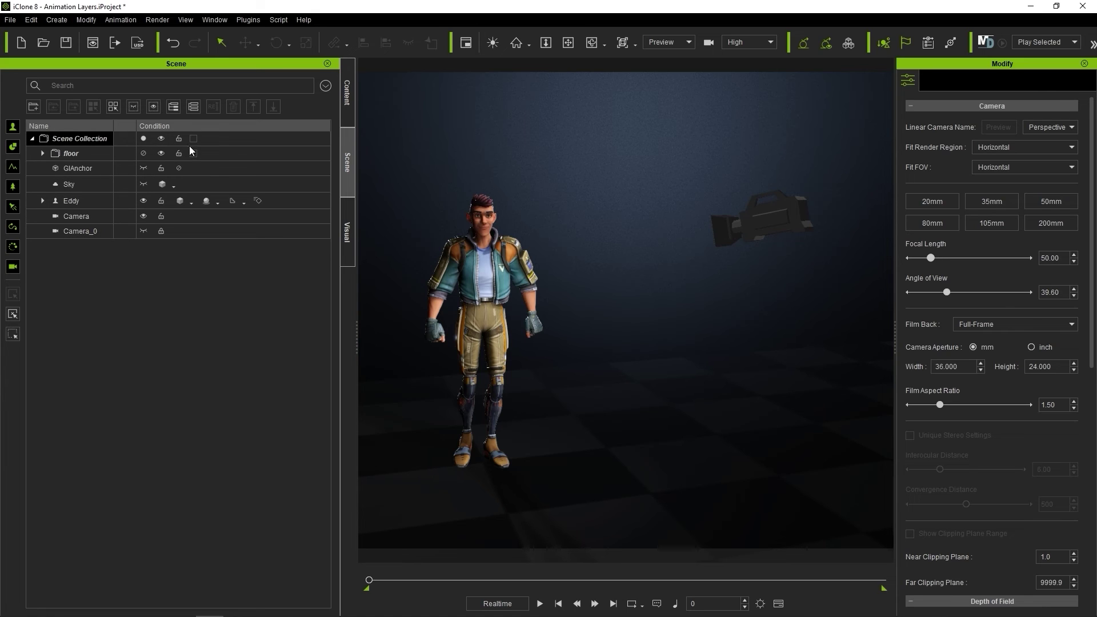
click(349, 240)
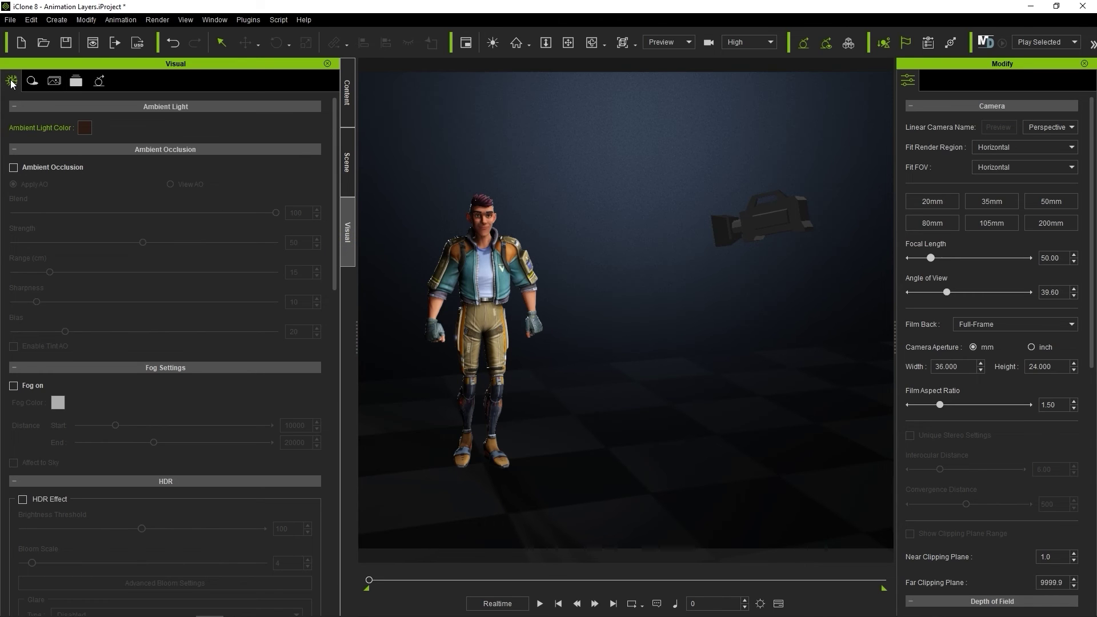
View Shadow, Toon Shader, Post Effect and Global Illumination settings, then select the character
click(32, 81)
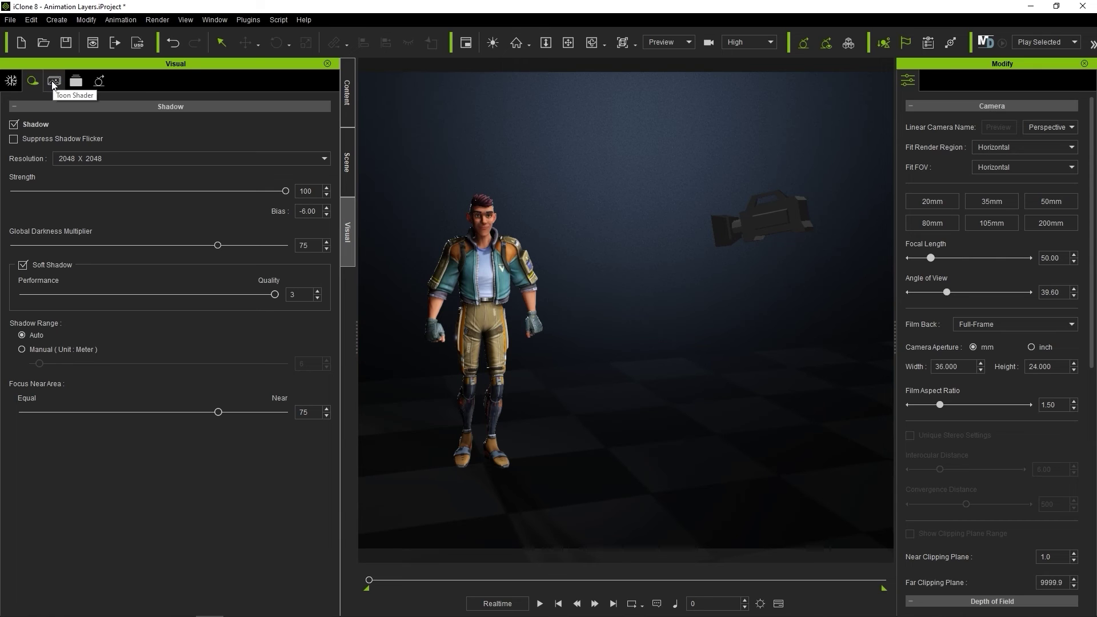
click(53, 82)
click(77, 82)
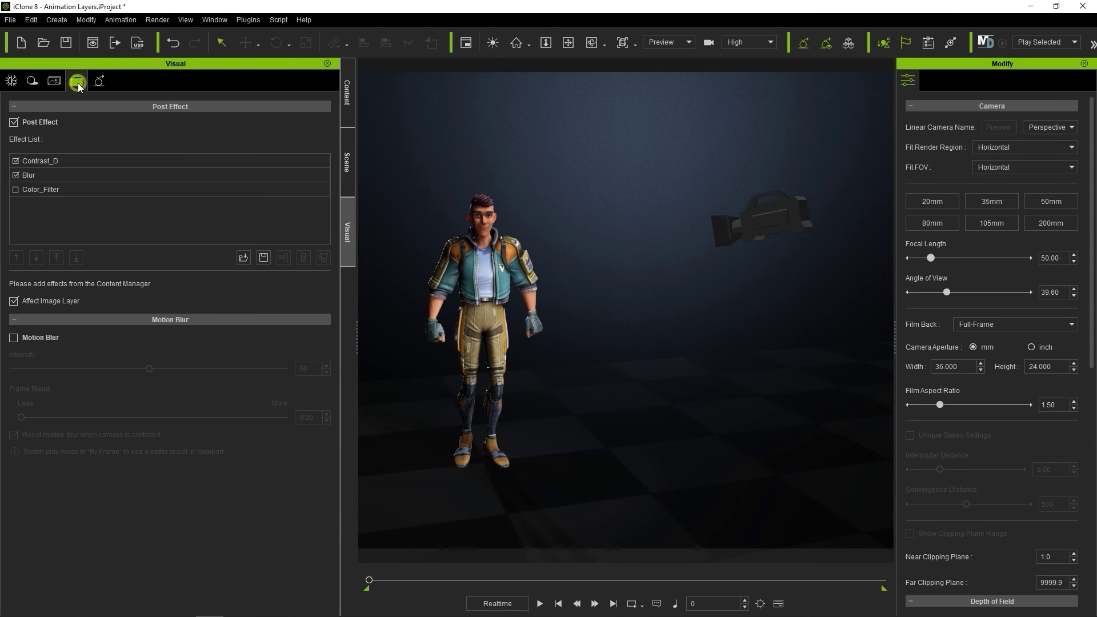
click(99, 83)
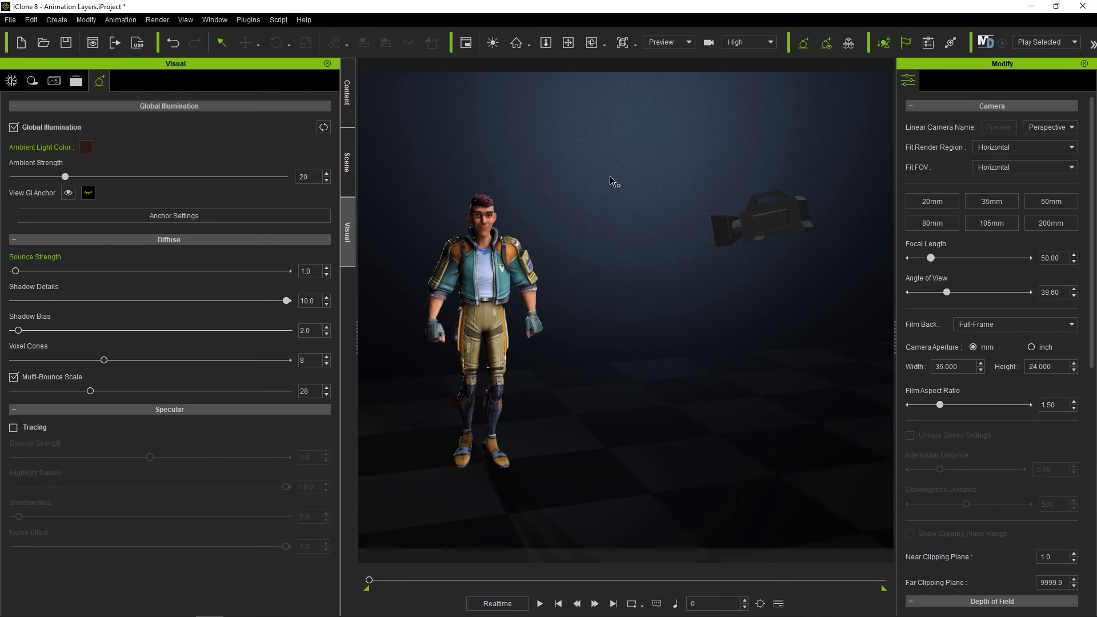
click(499, 262)
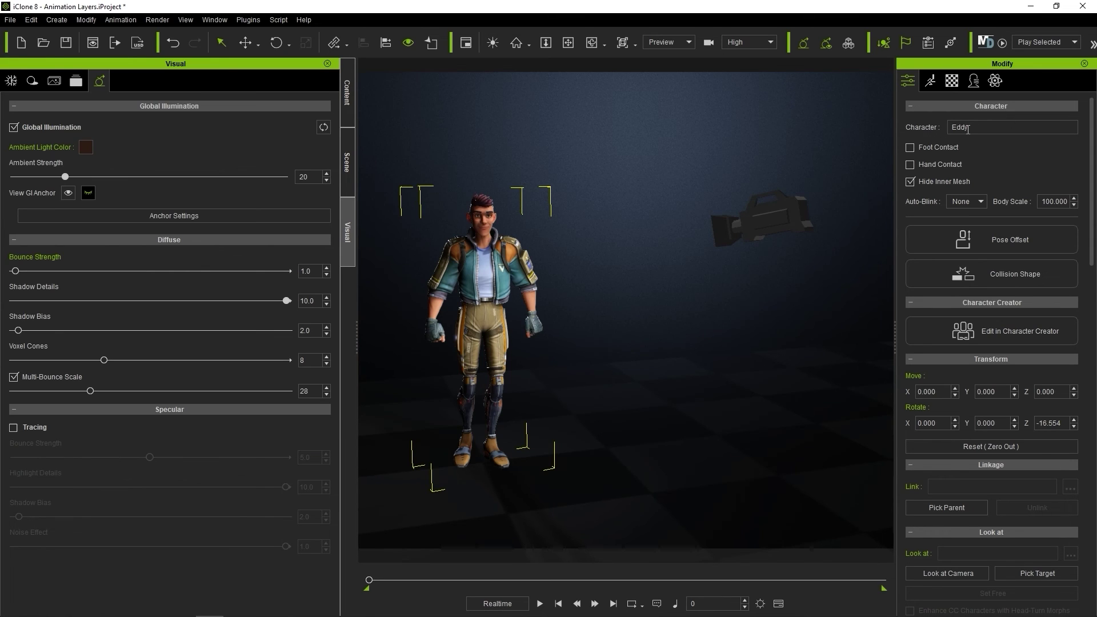
Look through the character's Animation, Material and Wrinkle pages, ending on its PhysX settings
click(929, 86)
click(953, 84)
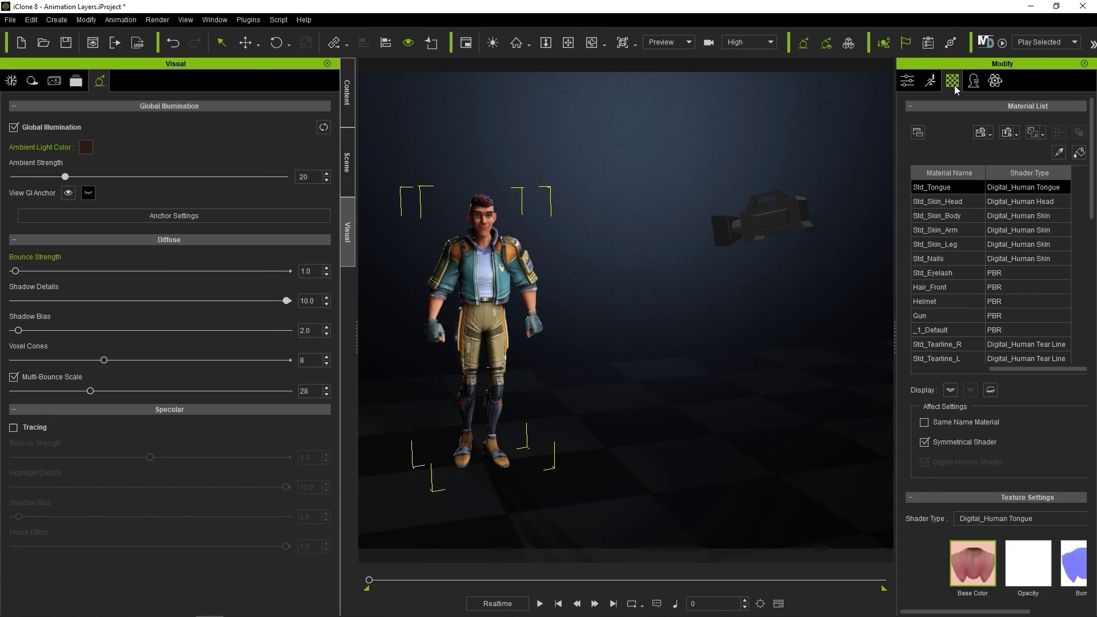
click(974, 82)
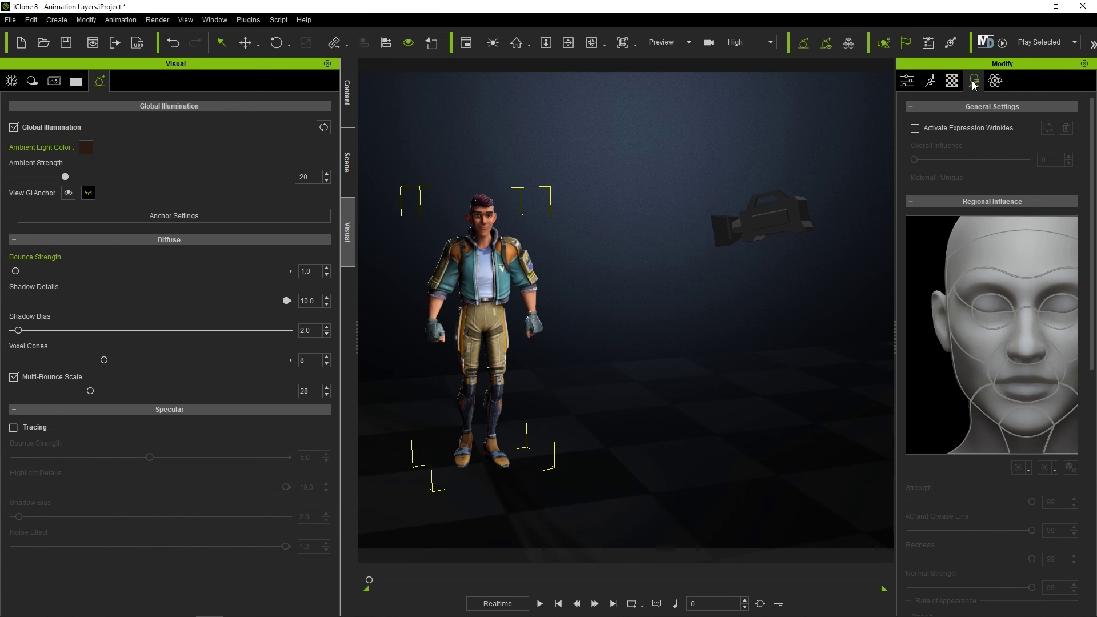
click(995, 80)
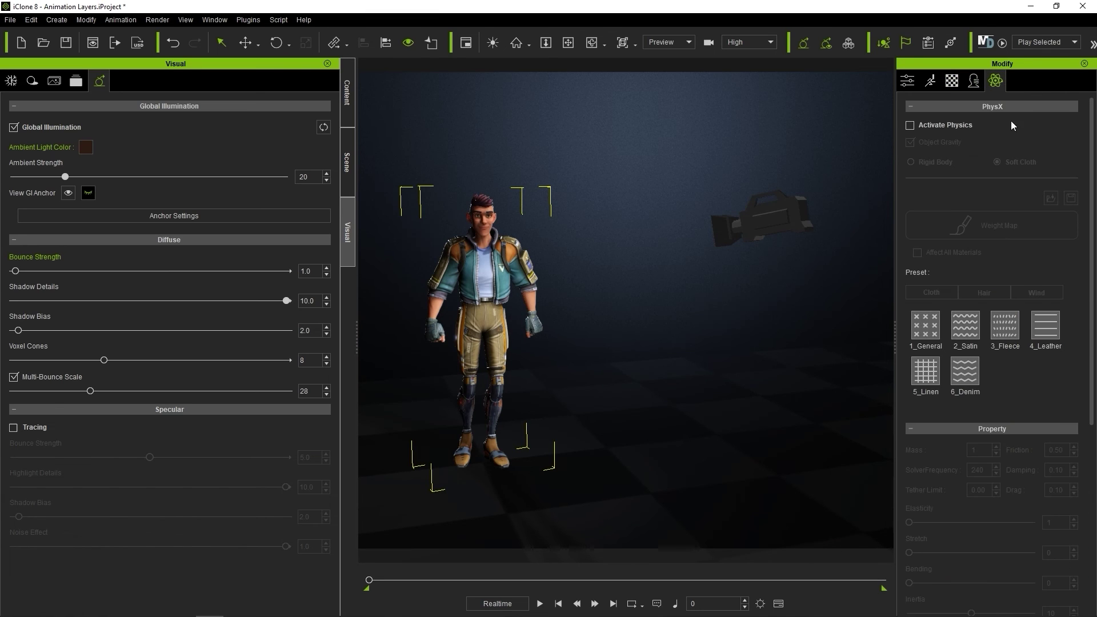
mouse_move(1091, 159)
mouse_down()
mouse_move(1093, 245)
mouse_move(1093, 142)
mouse_up()
Scrub to about frame 225, play and pause, jump to first and last frame 1440, enable Loop
mouse_move(369, 580)
mouse_down()
mouse_move(450, 580)
mouse_move(366, 581)
mouse_up()
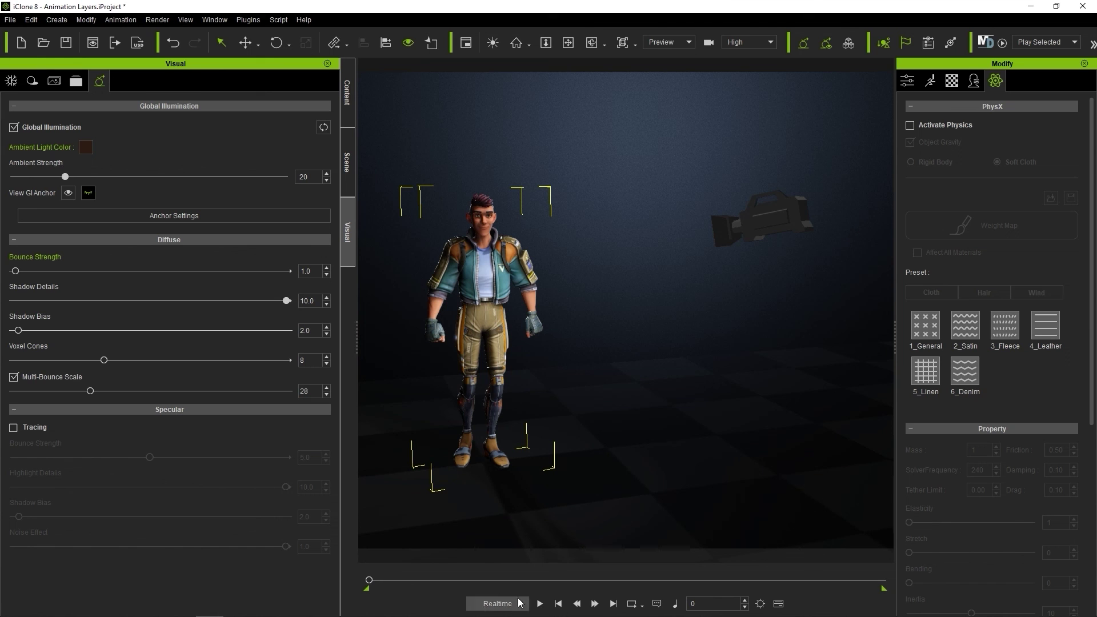
click(540, 605)
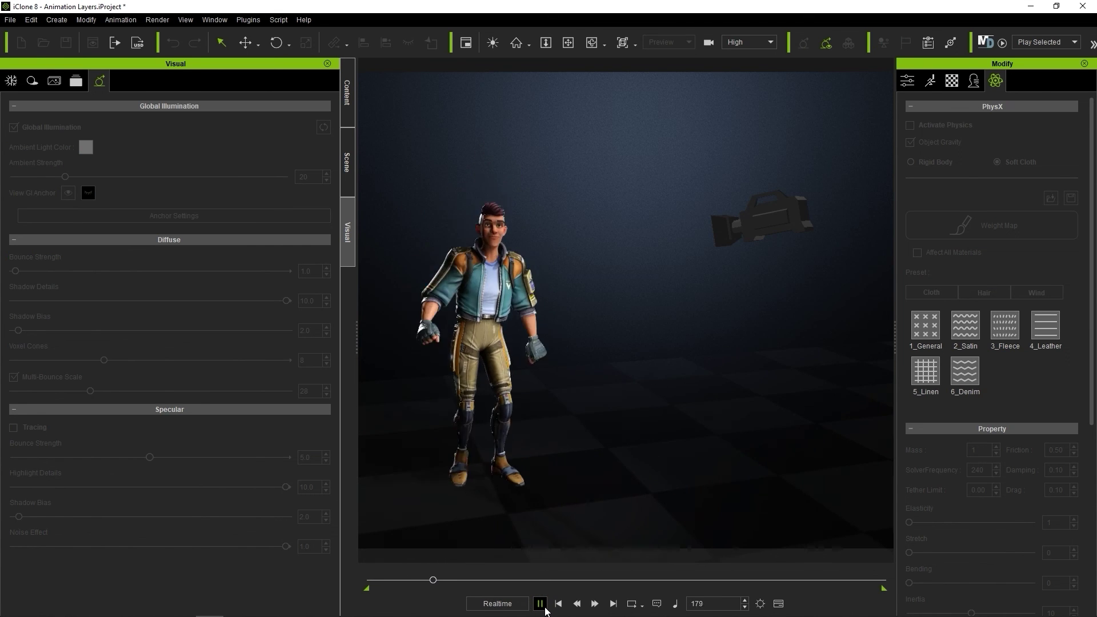
click(540, 603)
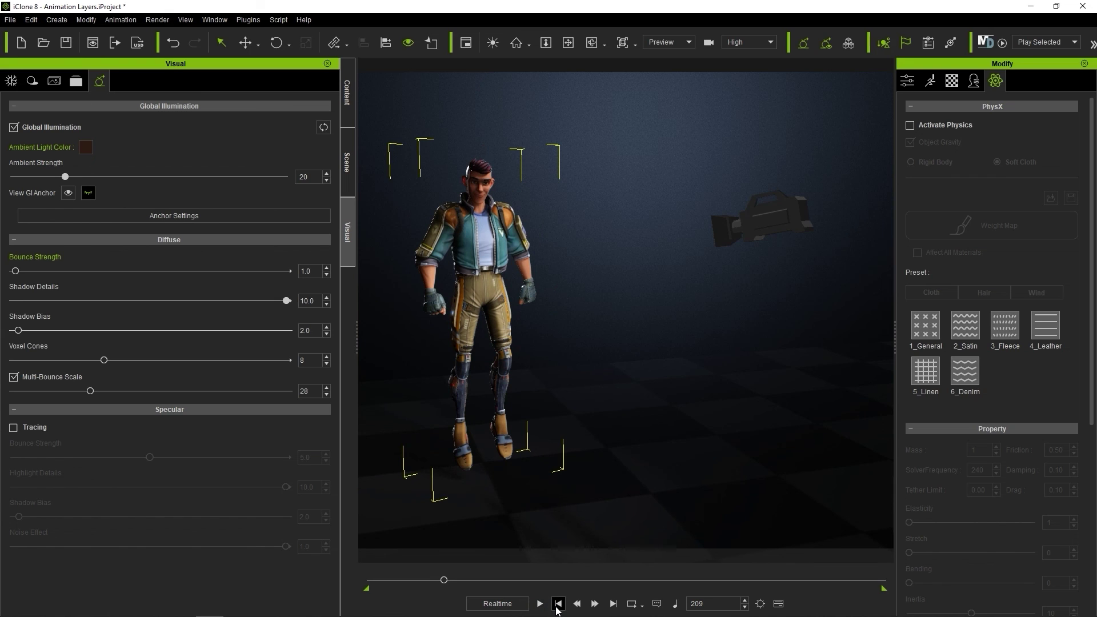
click(558, 604)
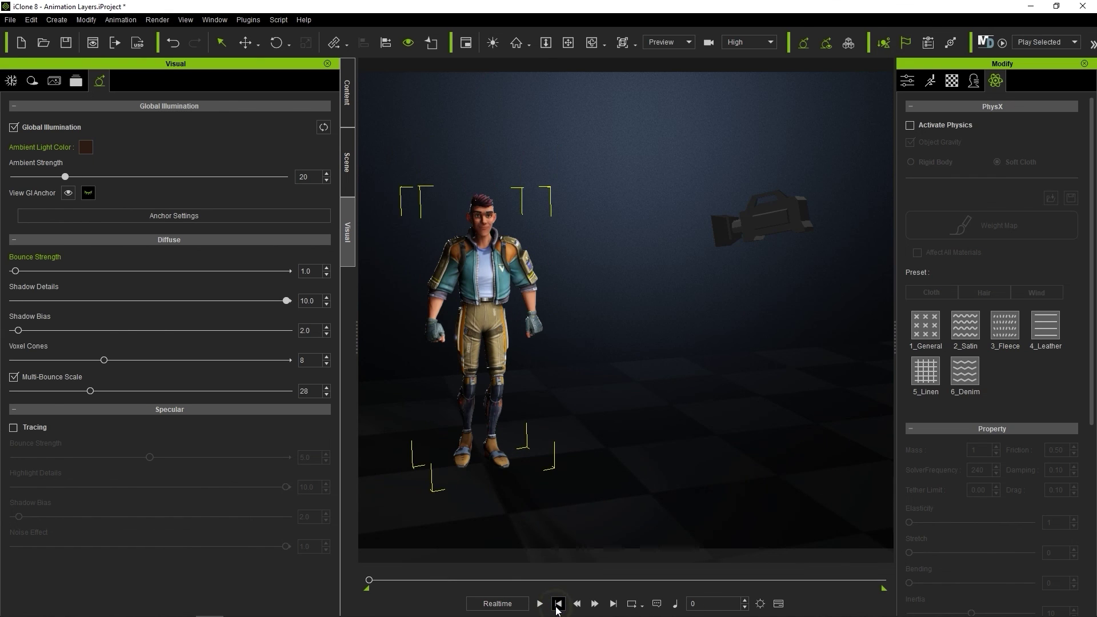
click(595, 604)
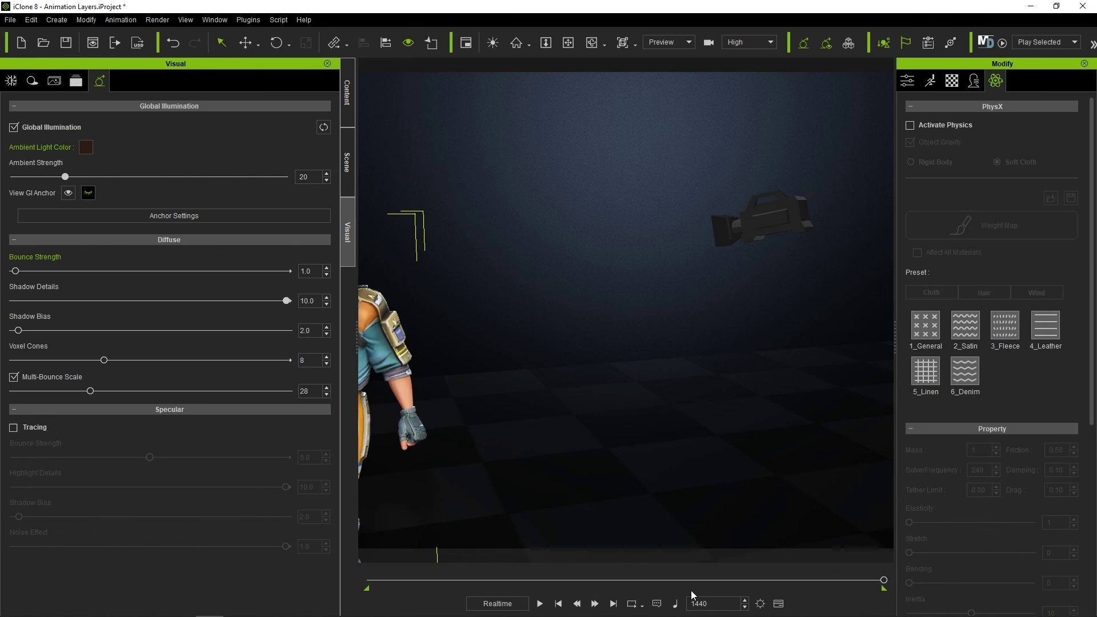
click(631, 604)
Set the current frame to 0 in the play bar frame box
double_click(713, 606)
text(0)
key(Return)
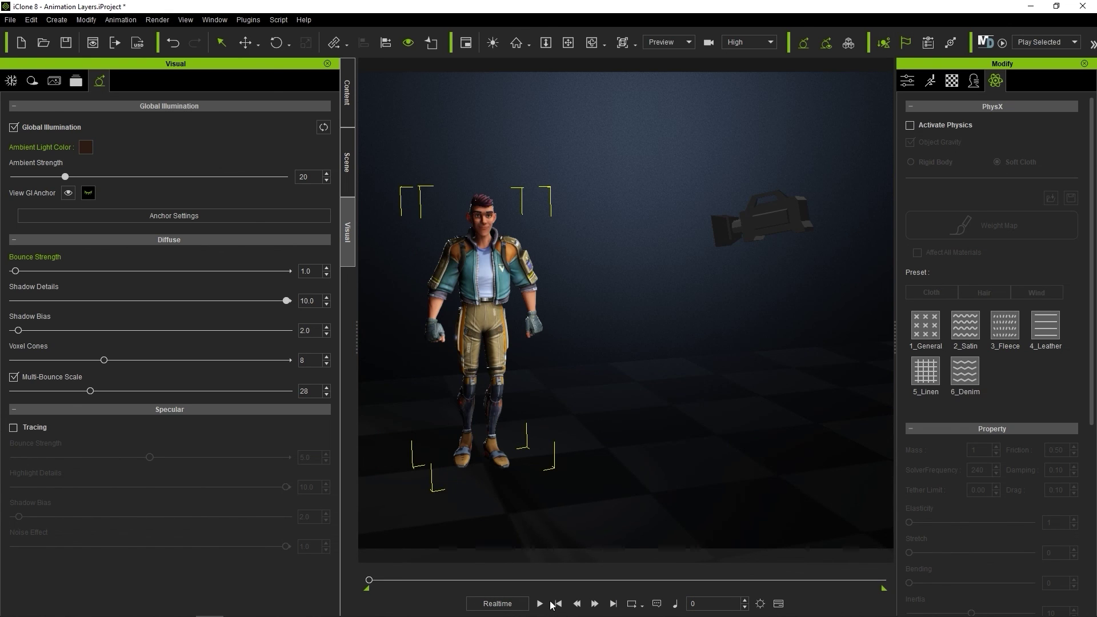
click(778, 604)
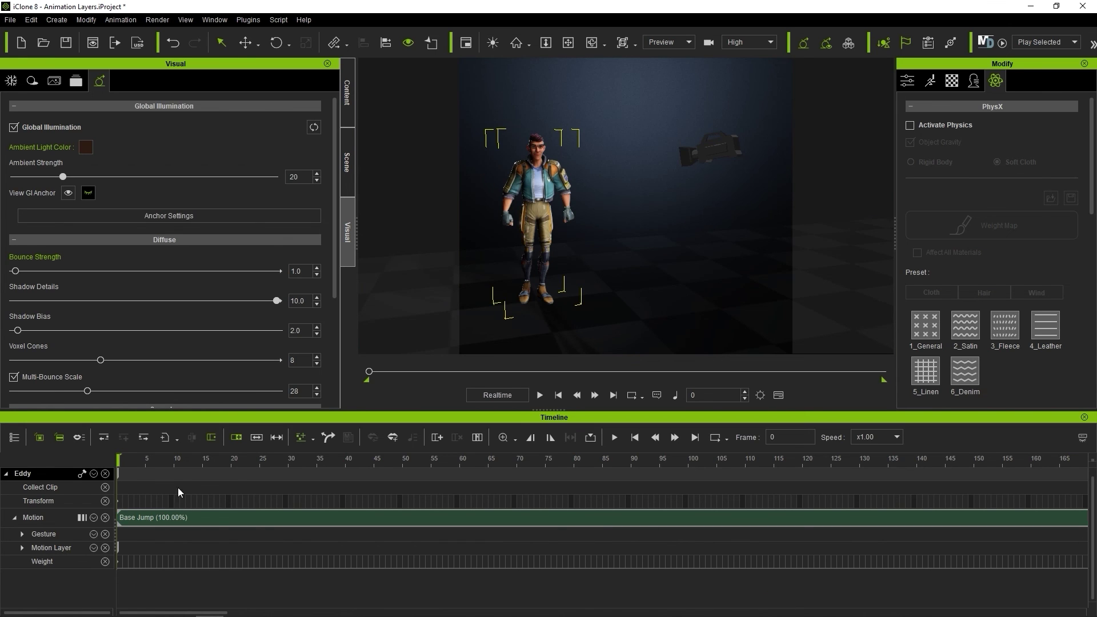
Scrub the playhead across Eddy's Base Jump clip and scroll the timeline
mouse_move(118, 460)
mouse_down()
mouse_move(507, 460)
mouse_move(118, 460)
mouse_up()
drag(165, 613, 142, 598)
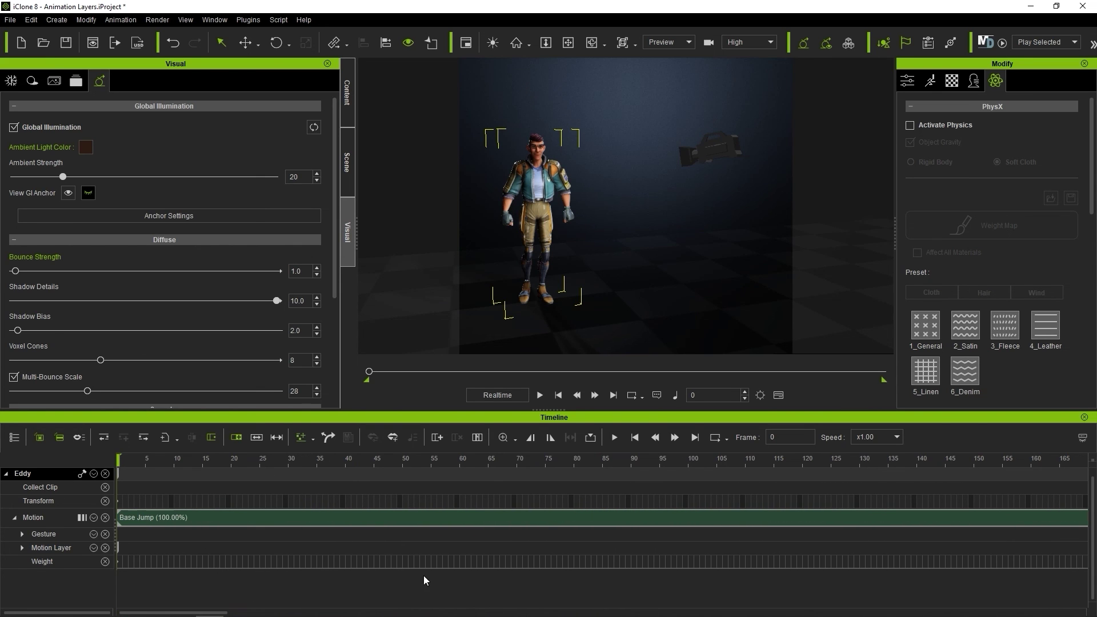